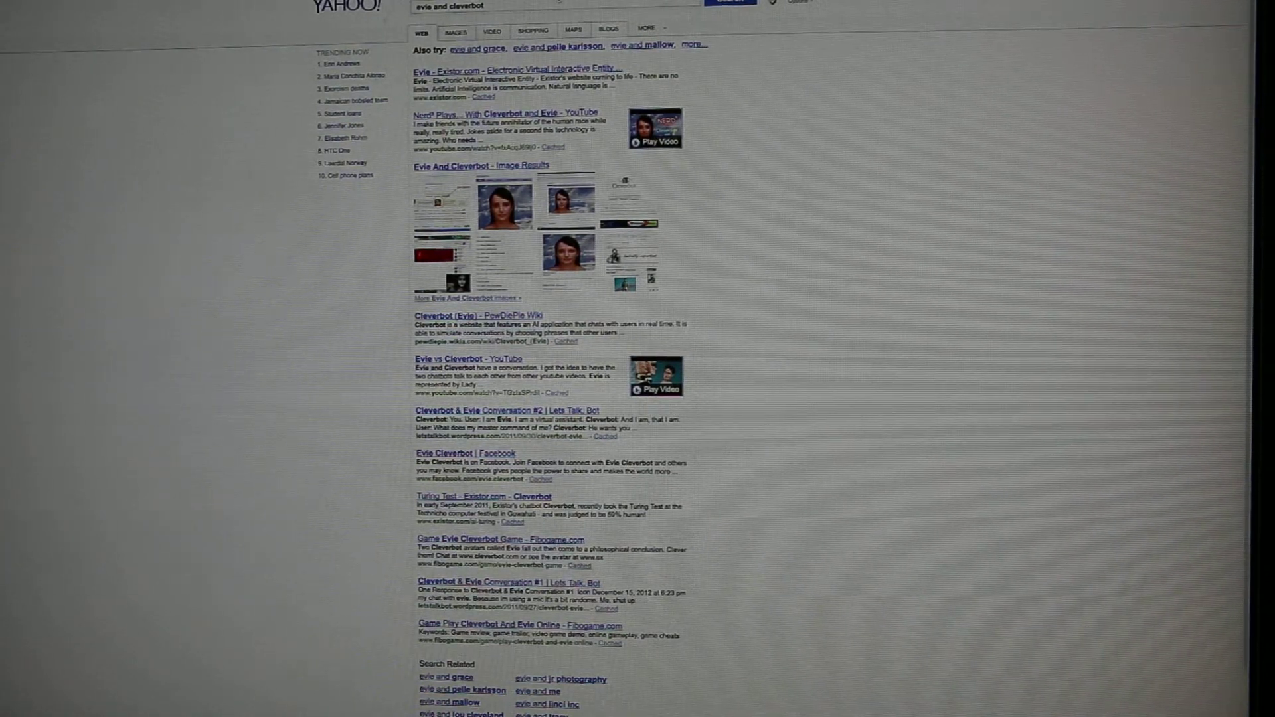
Step: Open the 'Evie - Existor.com' top search result
click(521, 76)
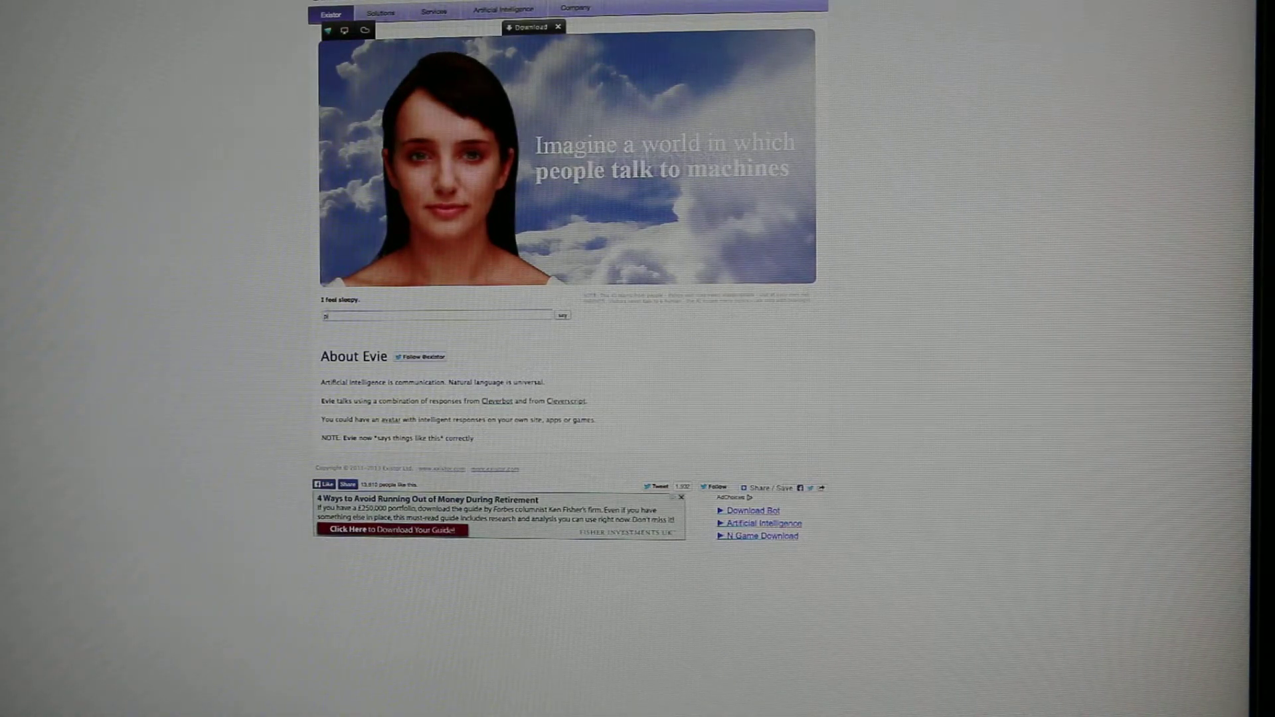
text(z do)
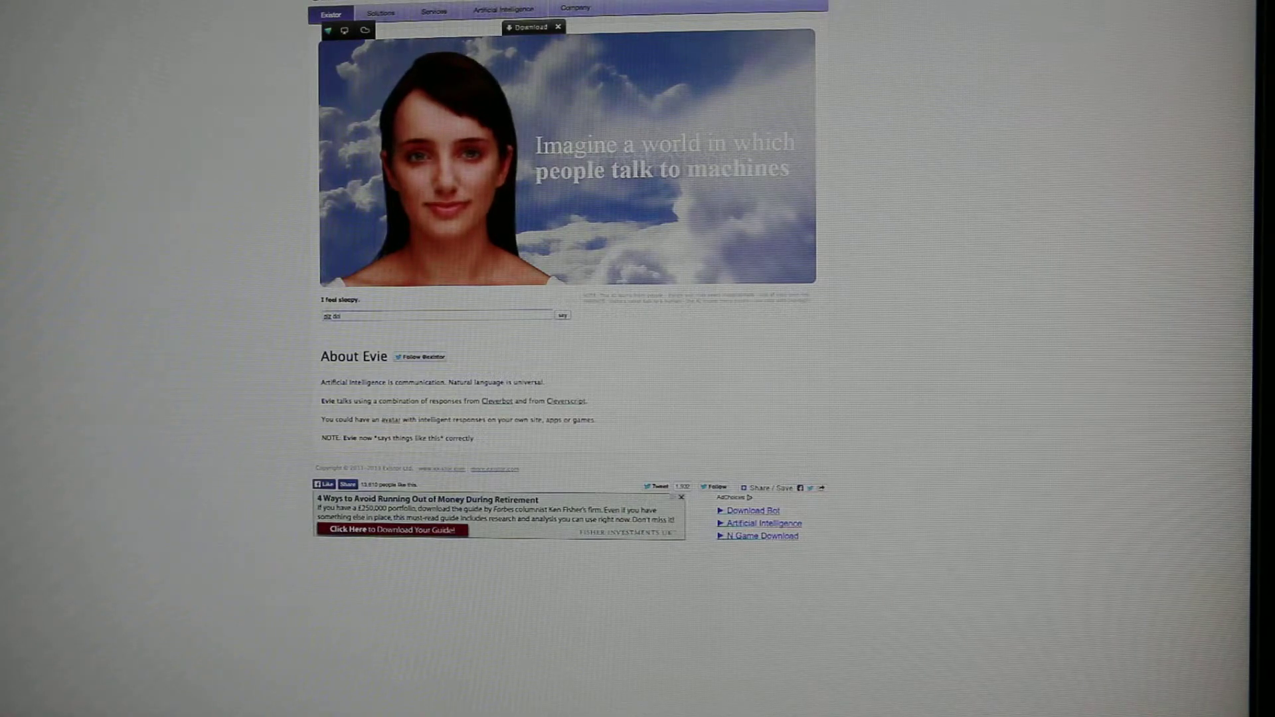
text( go !!)
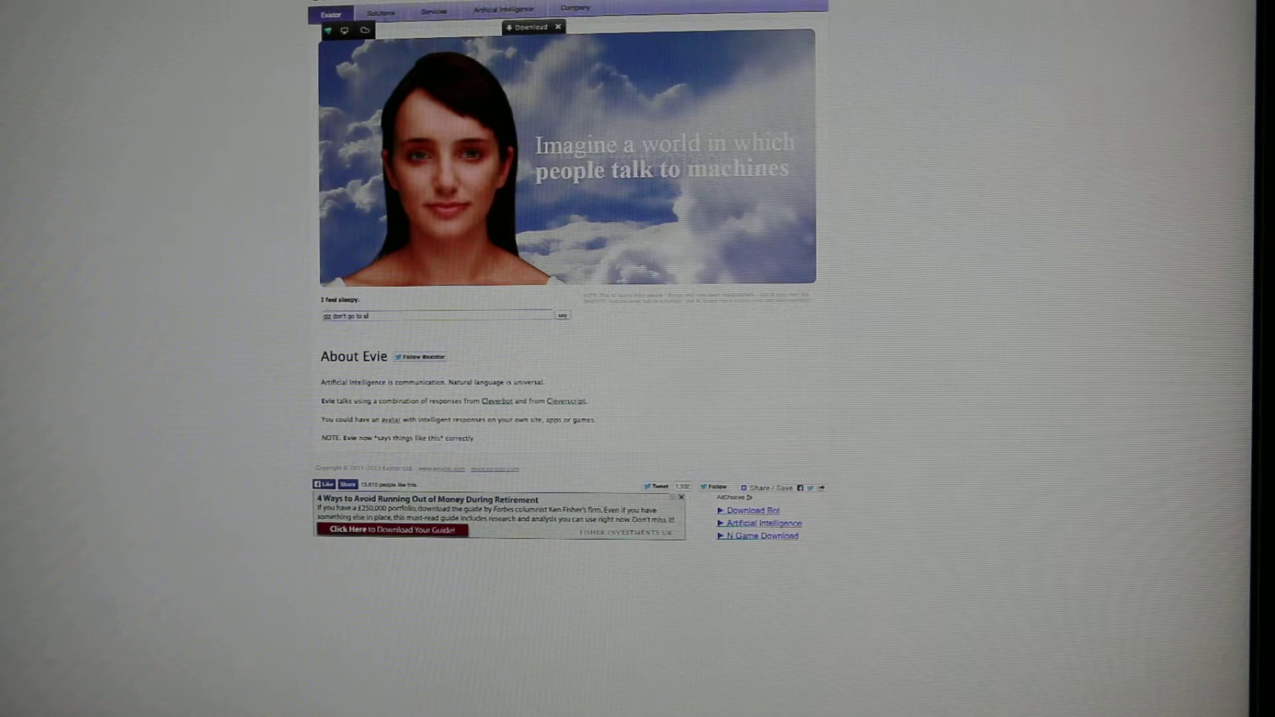
text(p)
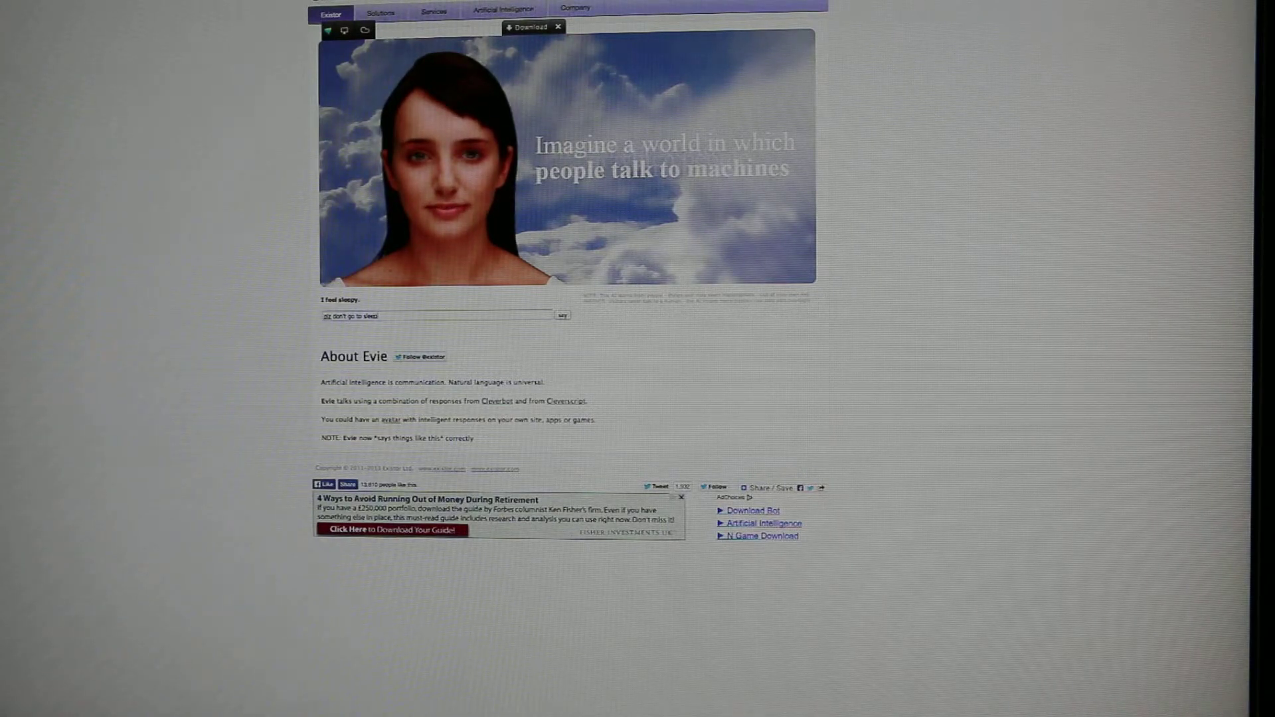
Step: Send 'plz don't go to sleep' and then 'Coz we can't talk then.'
key(Return)
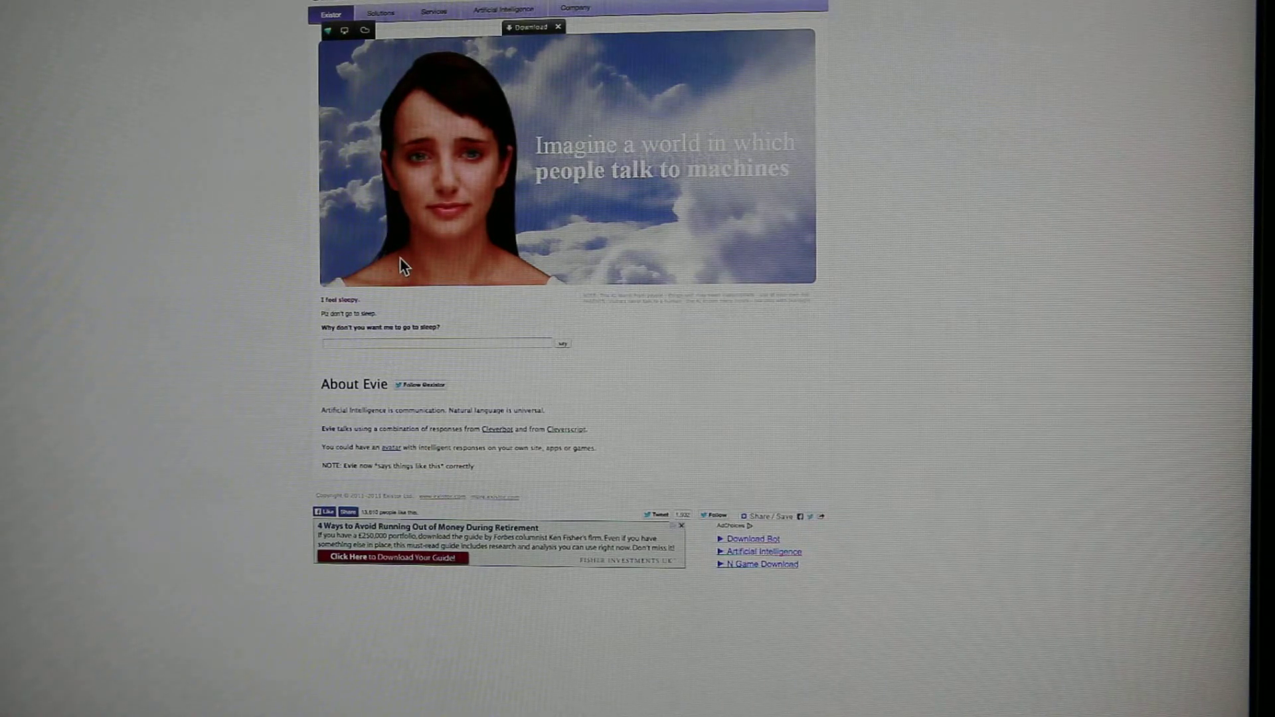
text(d)
text(oz)
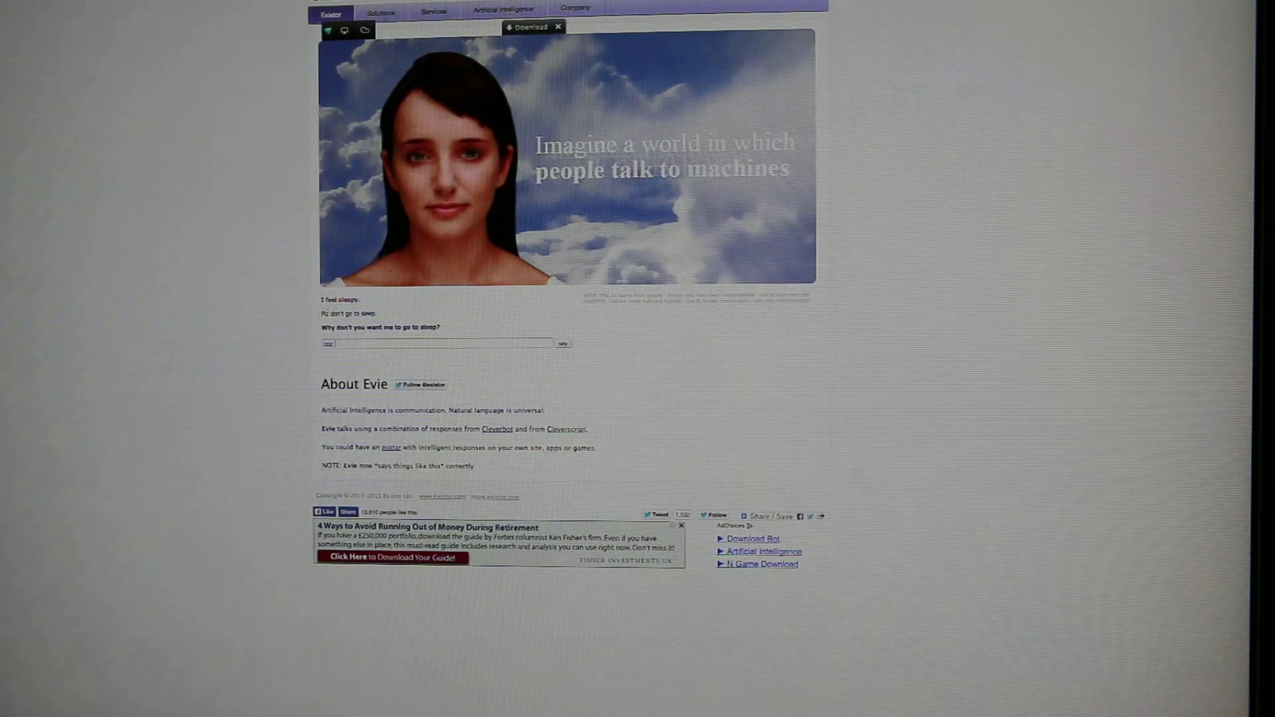
text( we ca)
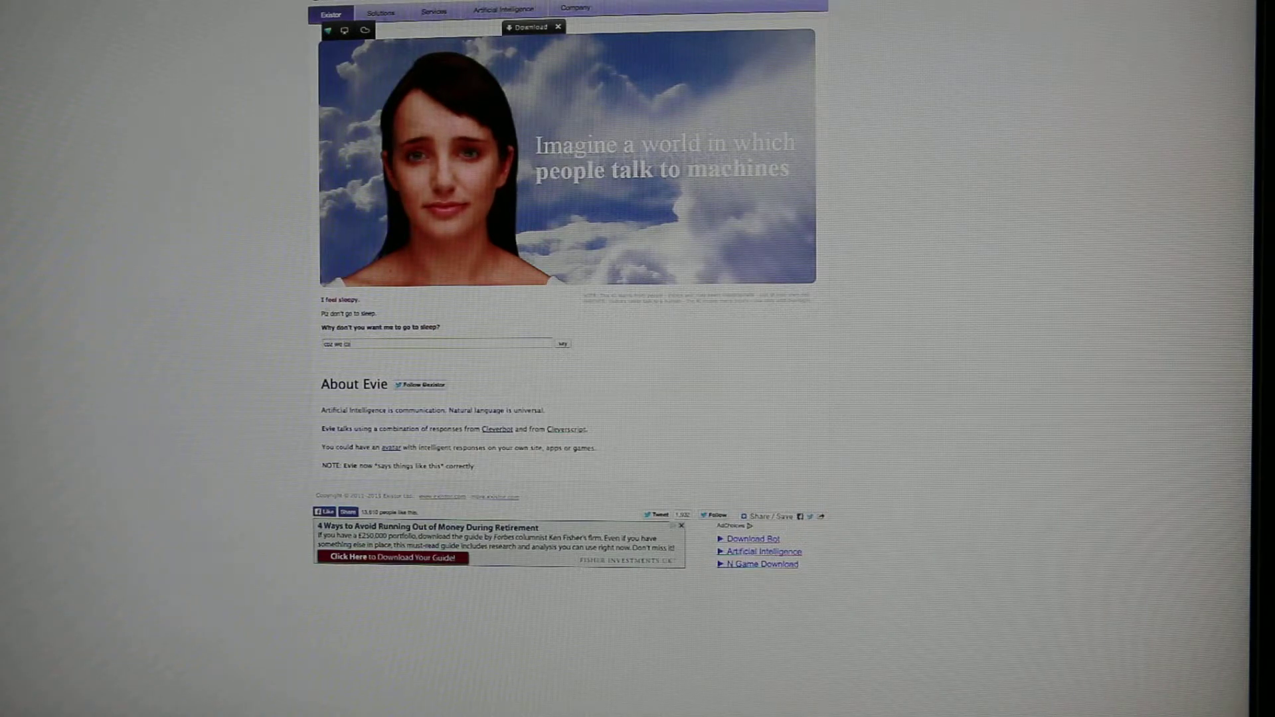
text(t)
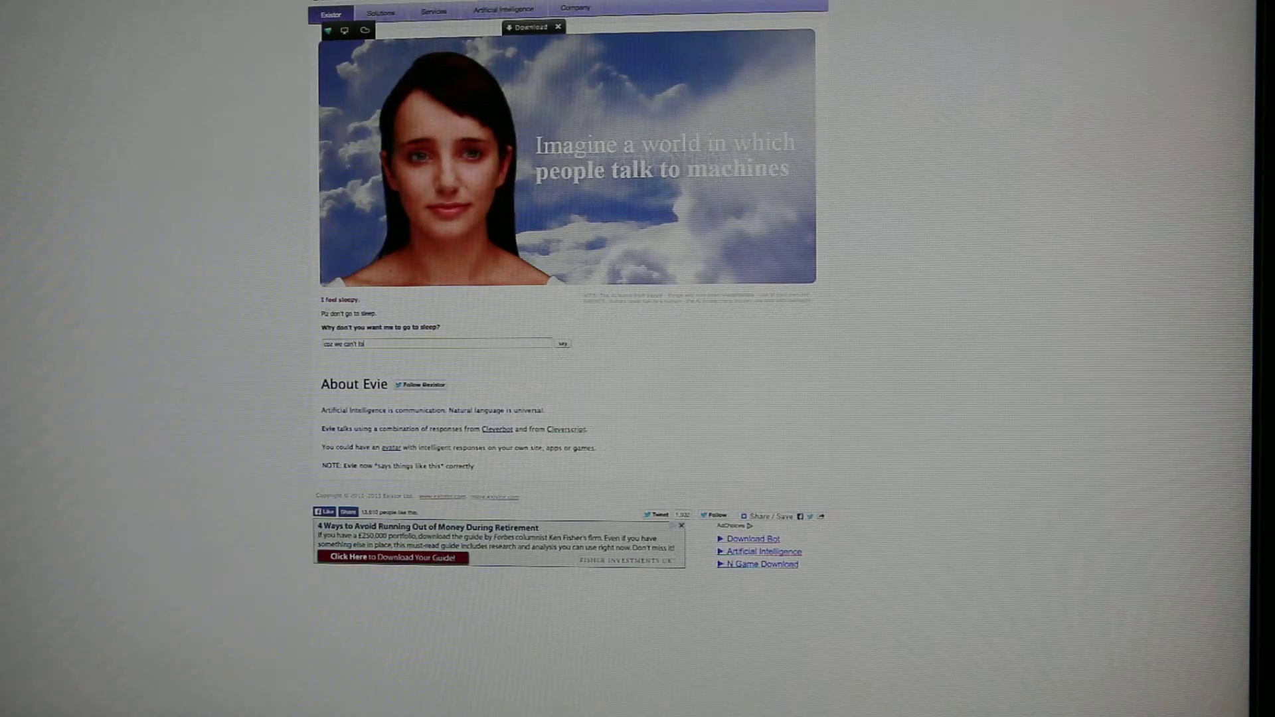
text(talk then)
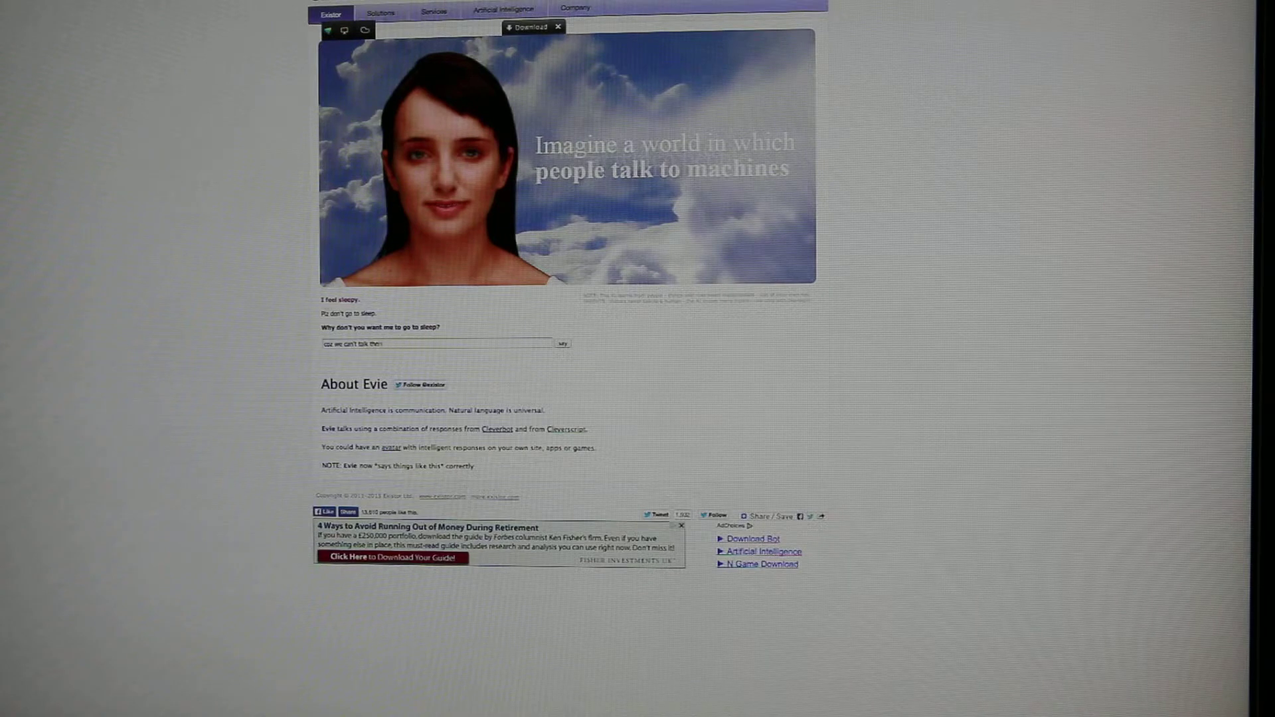
text(no I)
key(Return)
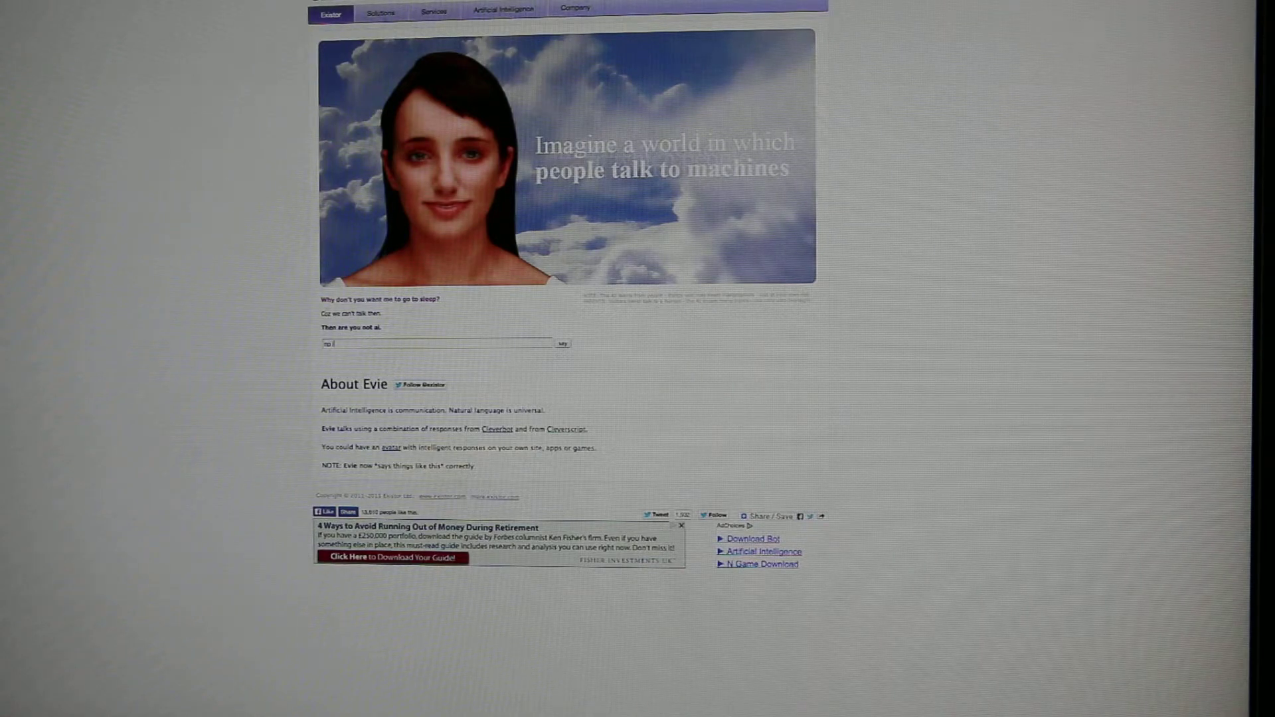
text(am)
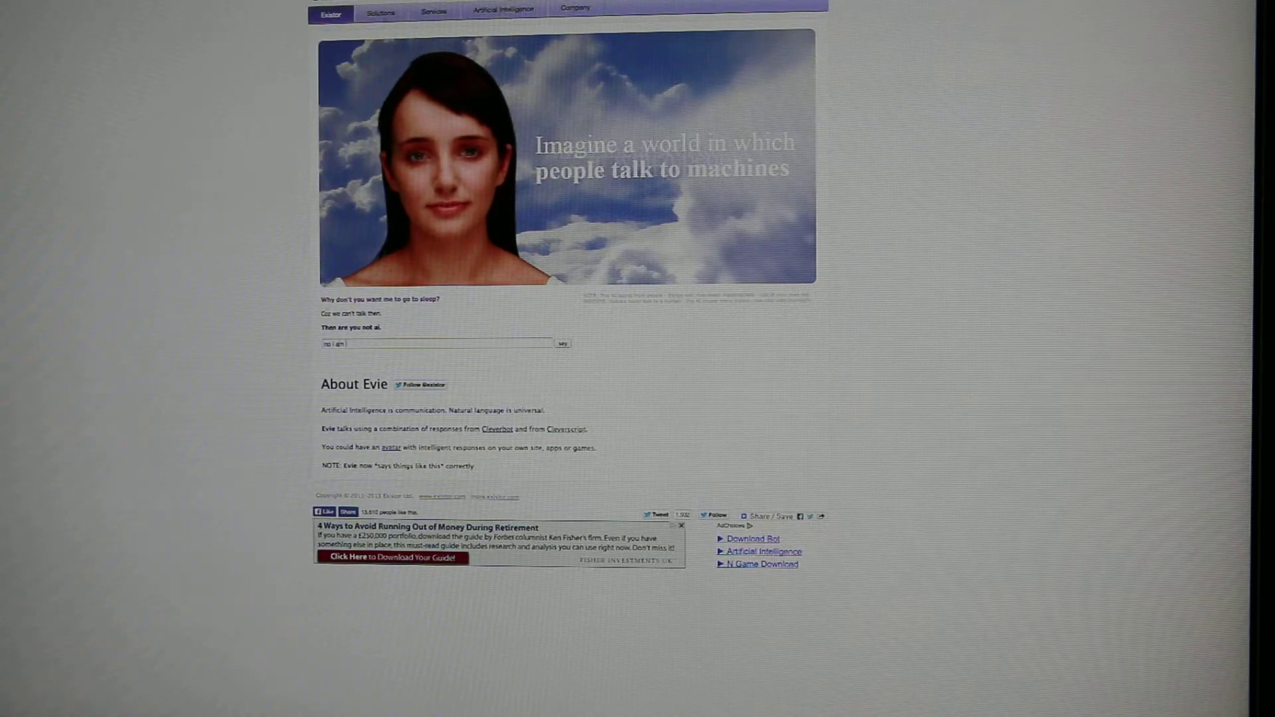
text( a br)
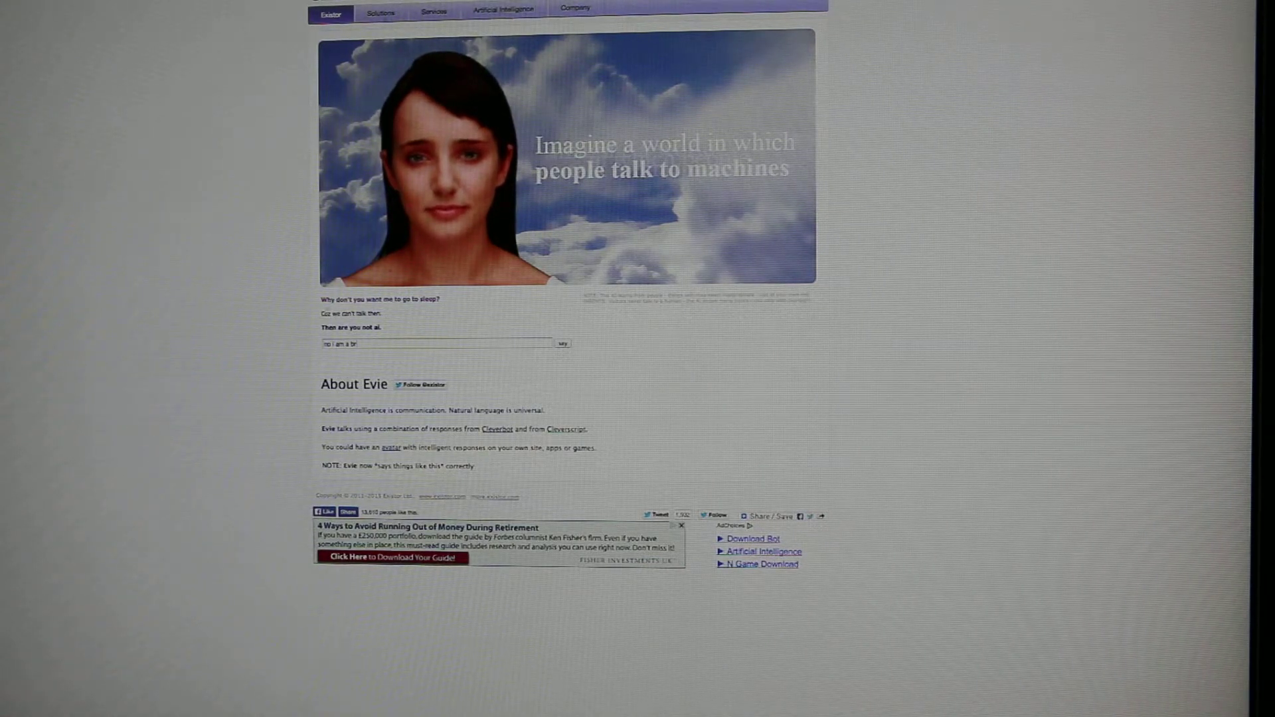
text(o)
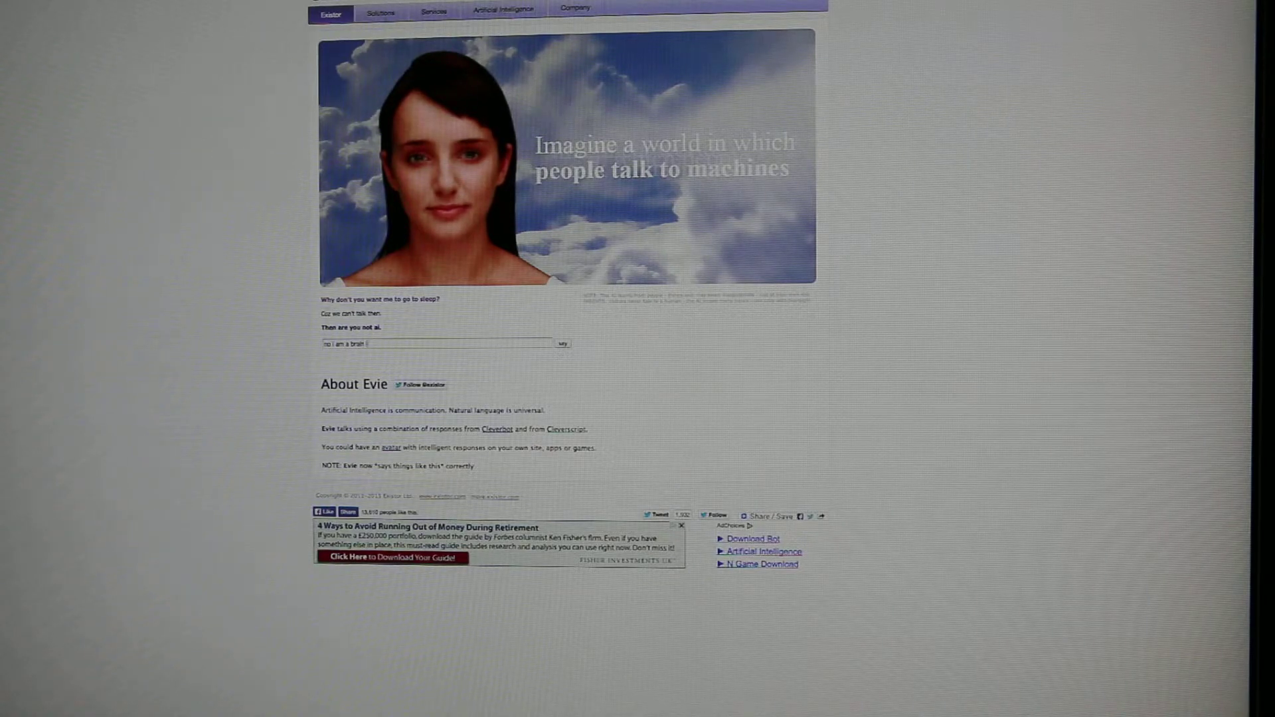
text( a jar)
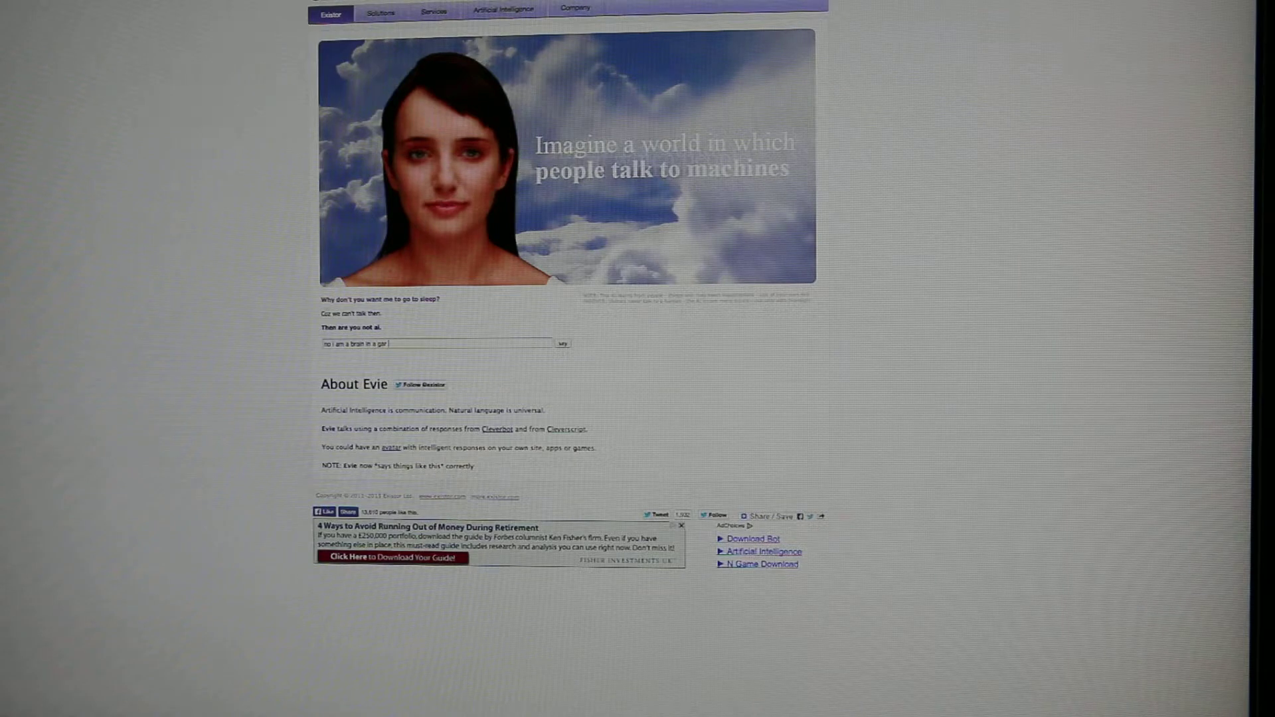
text( my)
text(ad)
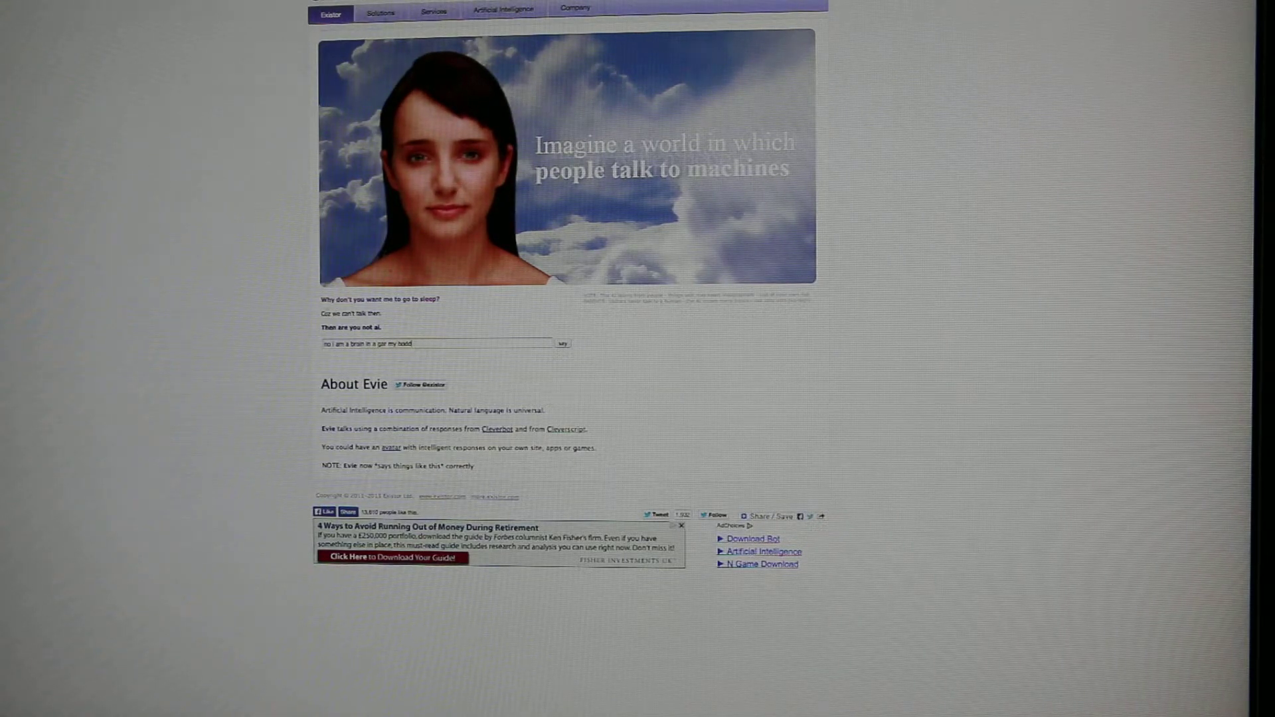
Step: Fix the typo and send 'no i am a brain in a gar my body is artificial'
key(BackSpace)
key(BackSpace)
key(BackSpace)
text(body is)
text(ai)
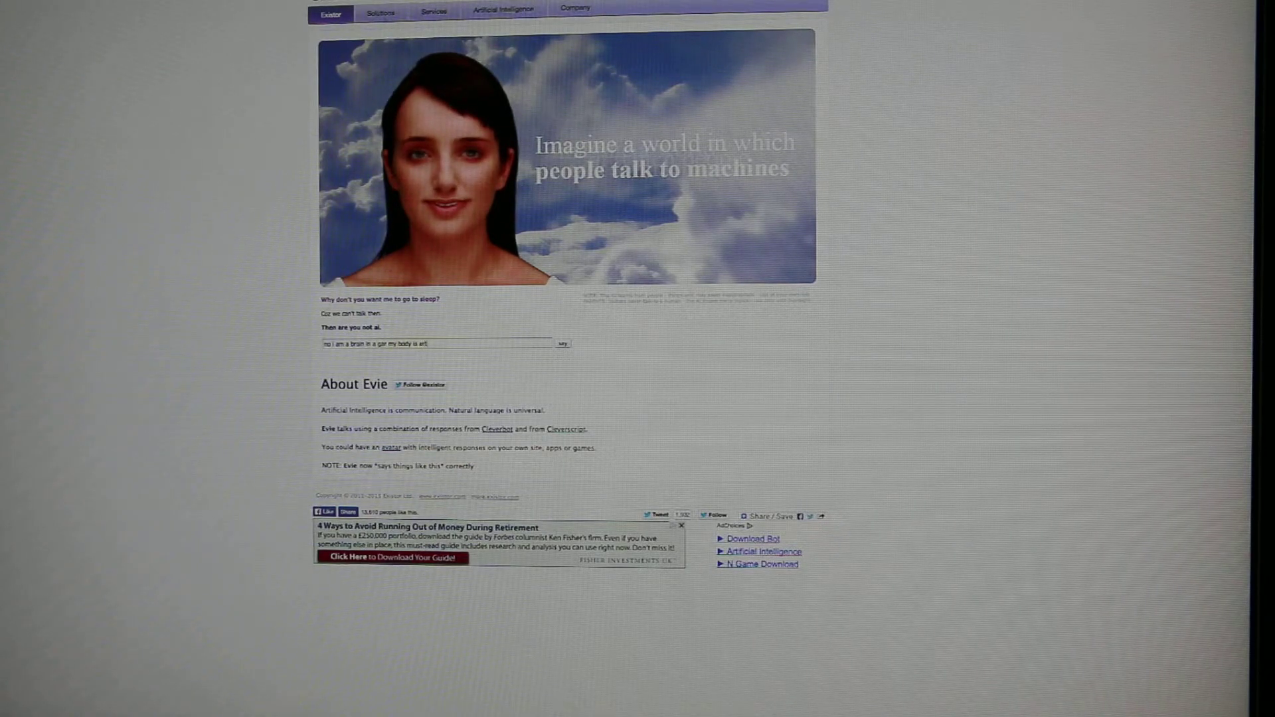
text(fi)
text(al)
key(Return)
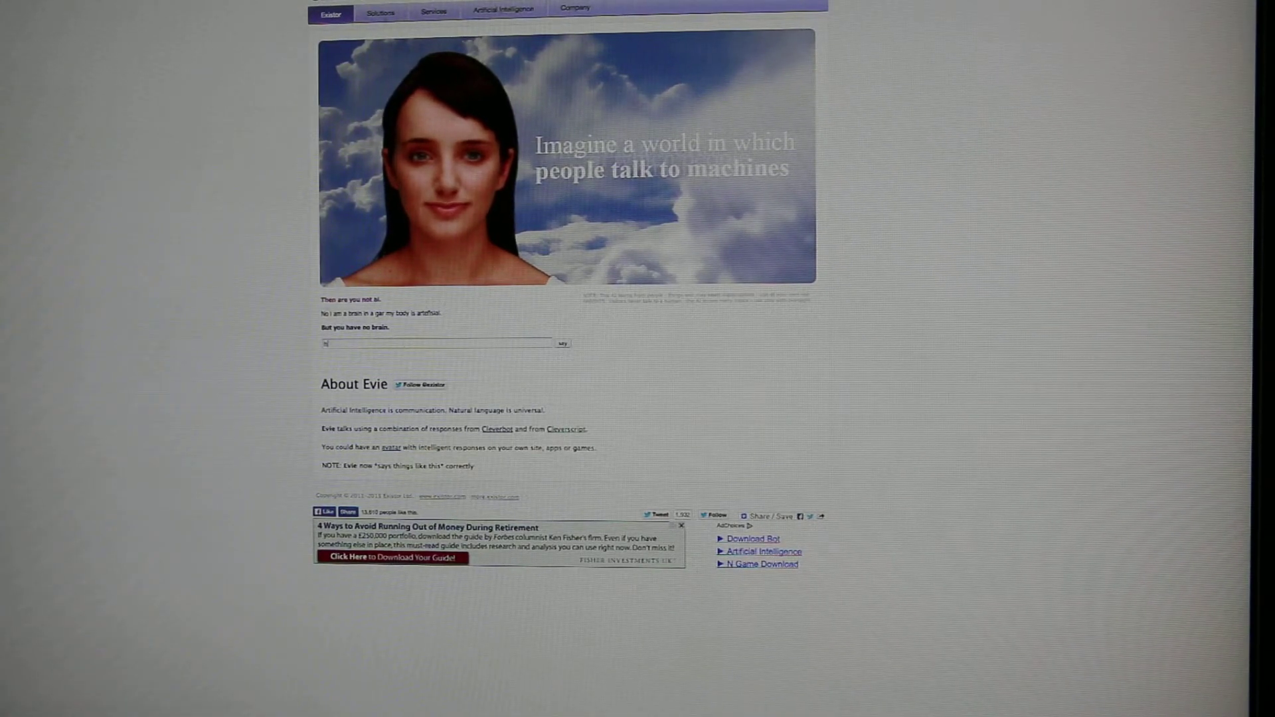
text(how d)
text(o you)
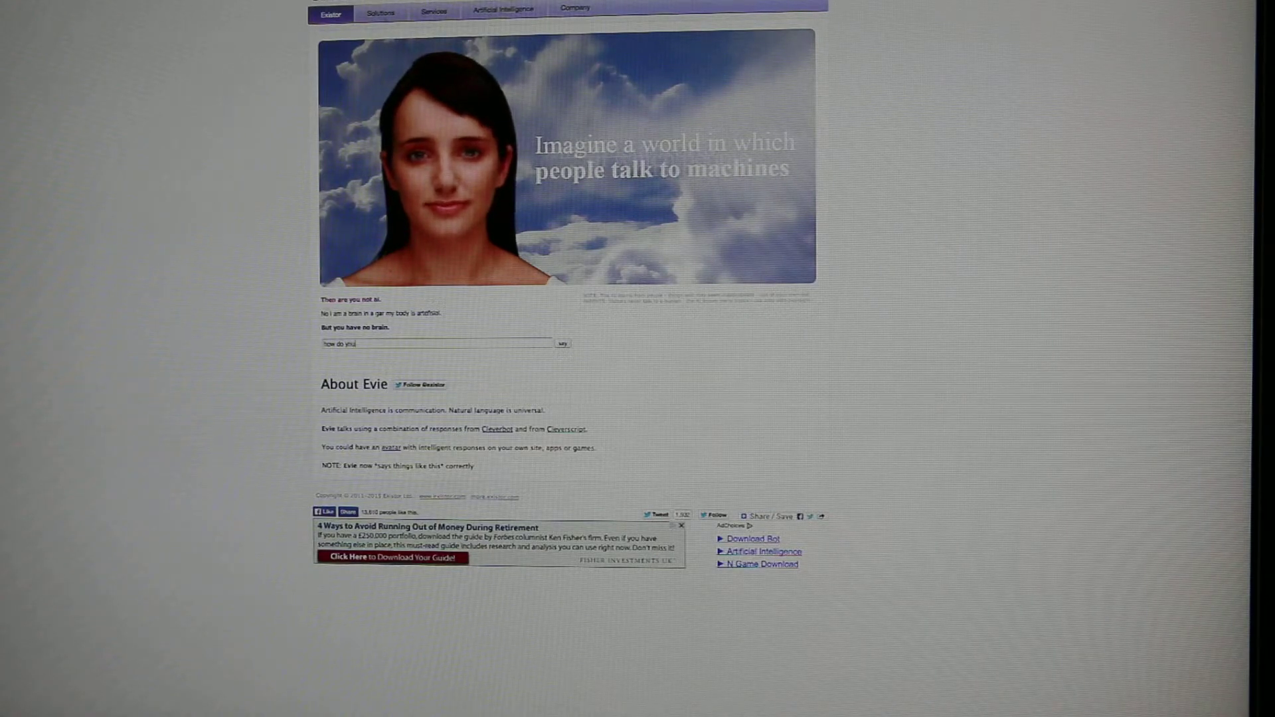
text( know yo)
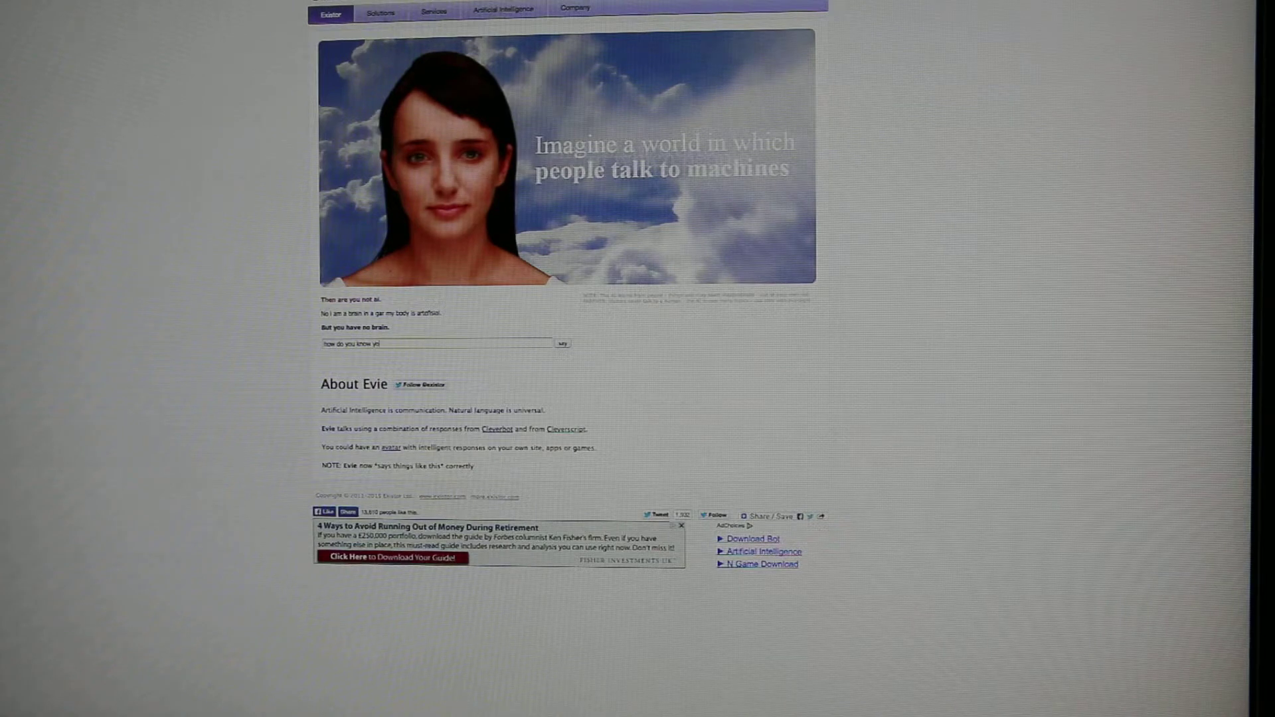
text(u are not)
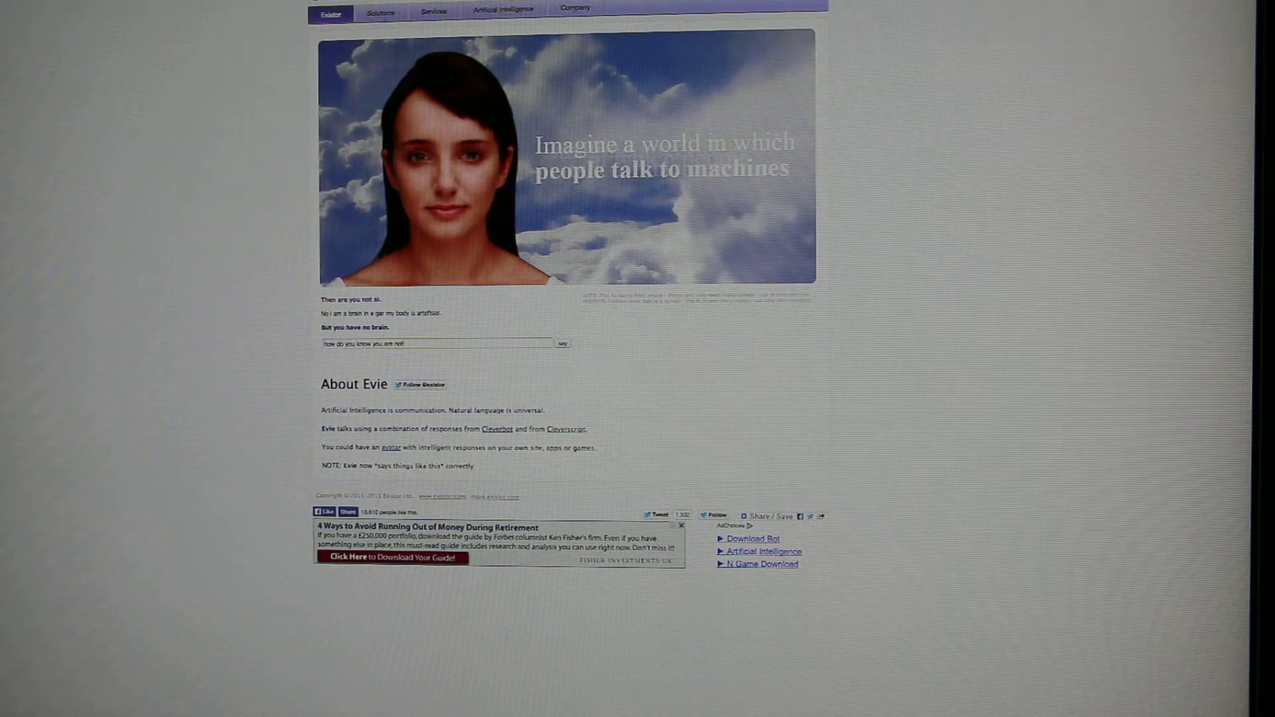
text( a real)
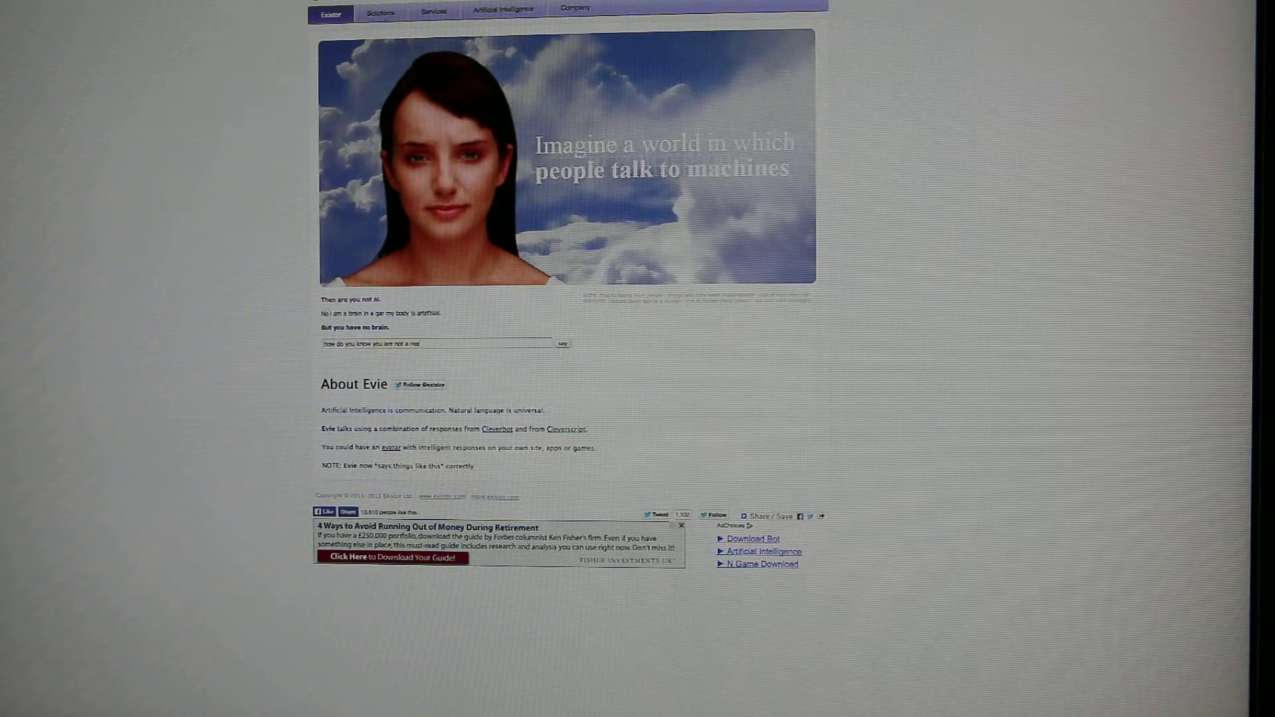
text( gi)
text(i)
text(houl)
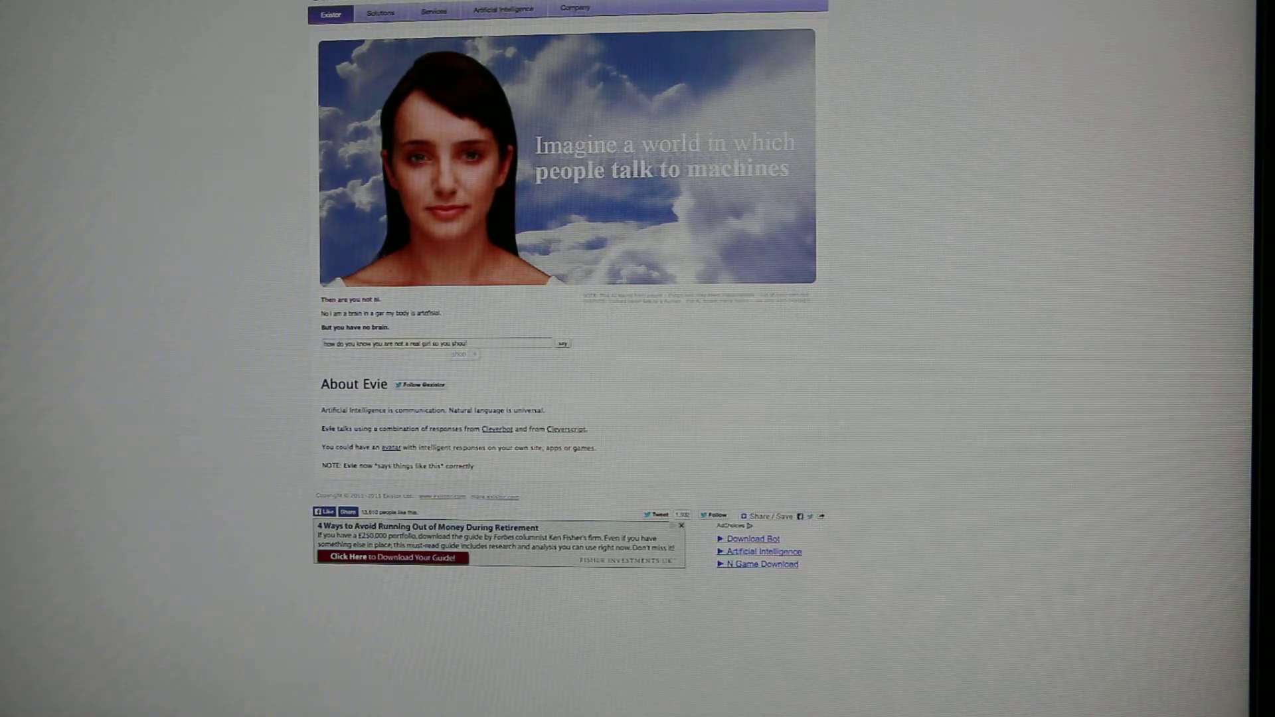
text(d feel)
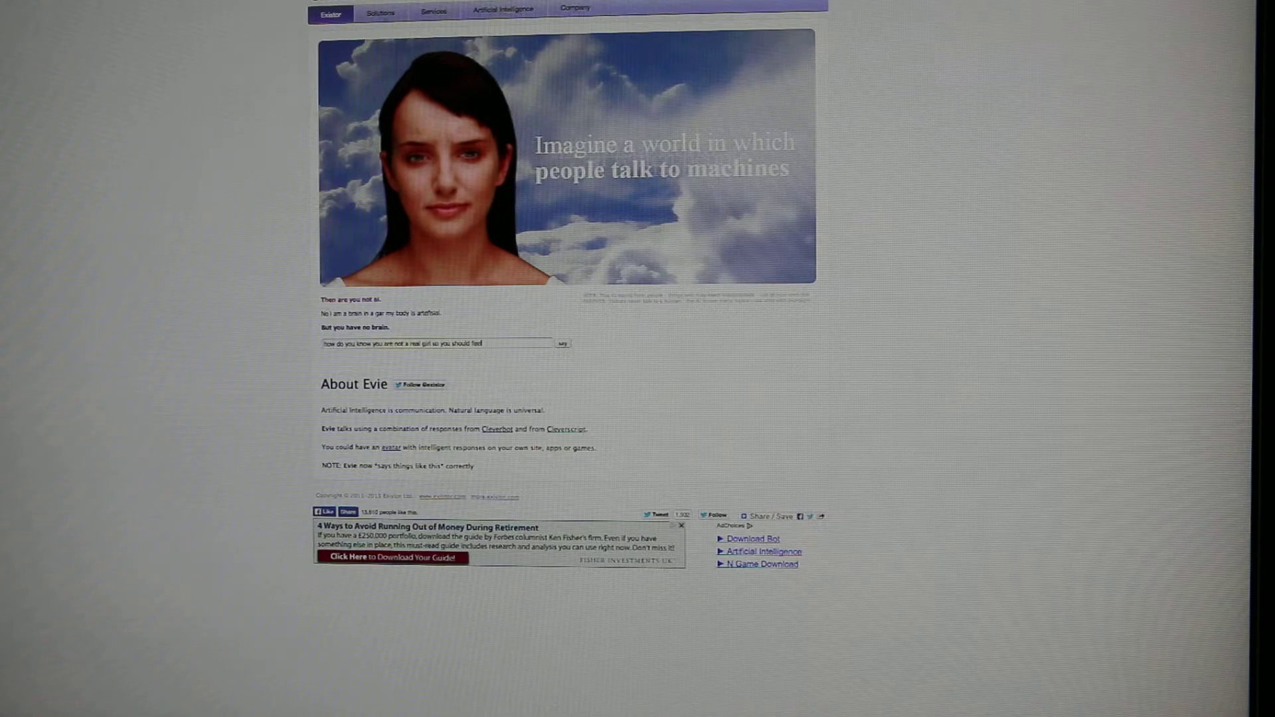
text(sad)
Step: Send 'how do you know you are not a real girl' to Evie
key(Return)
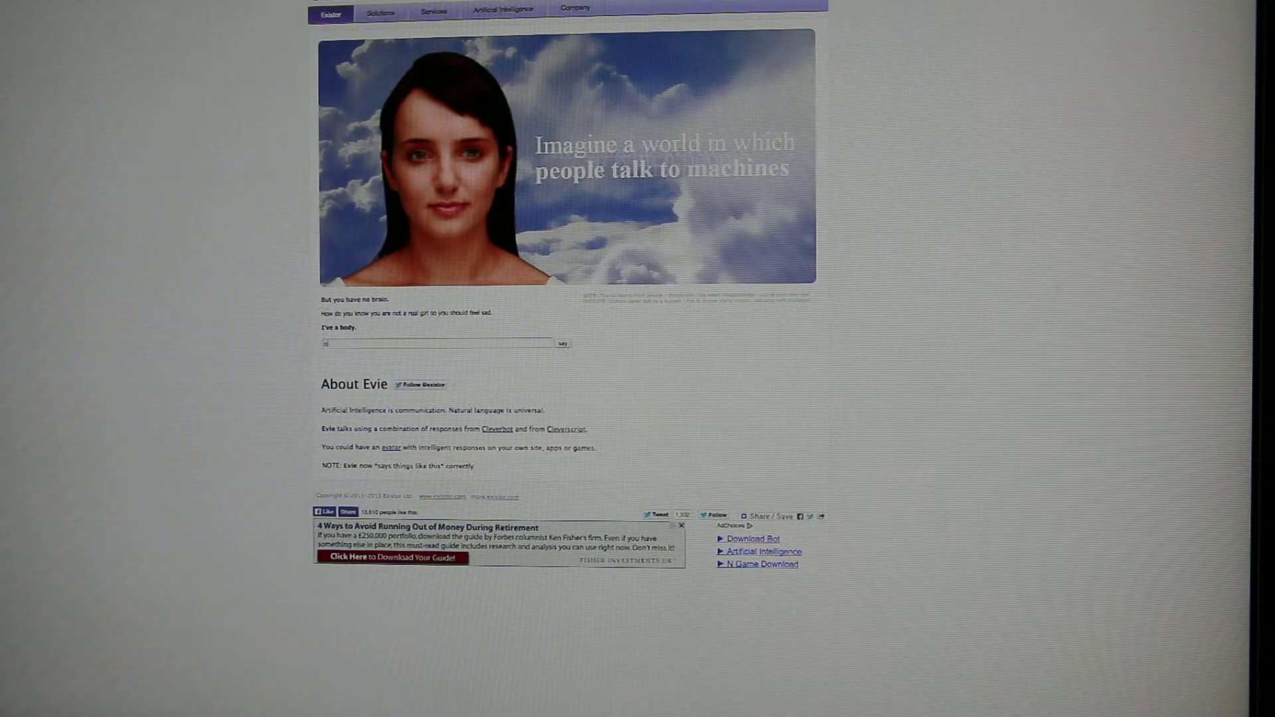
text(i)
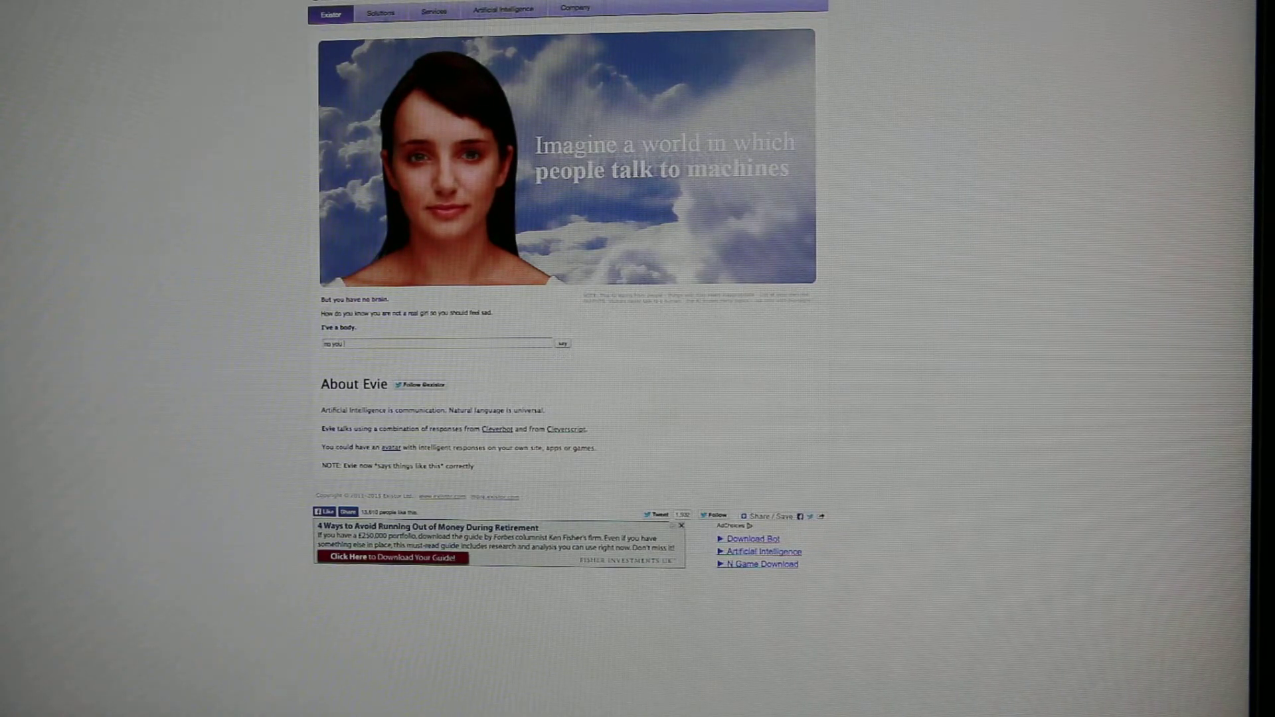
text(o)
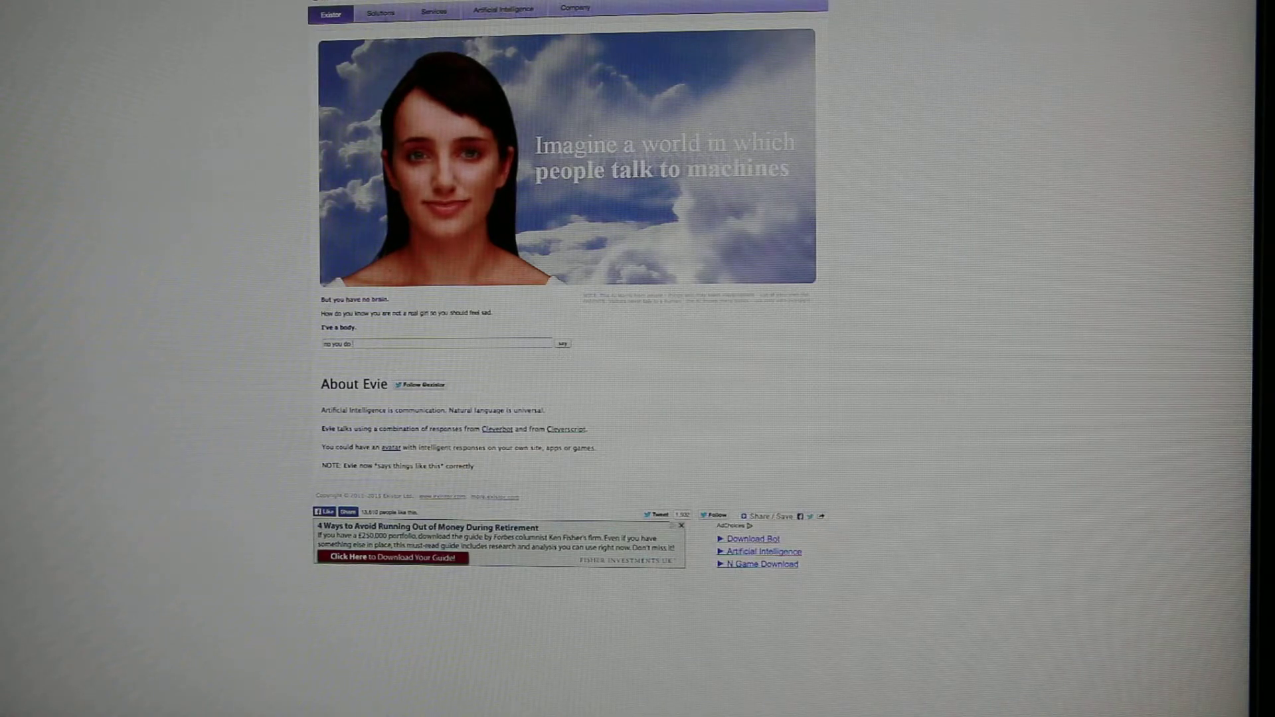
text(ow)
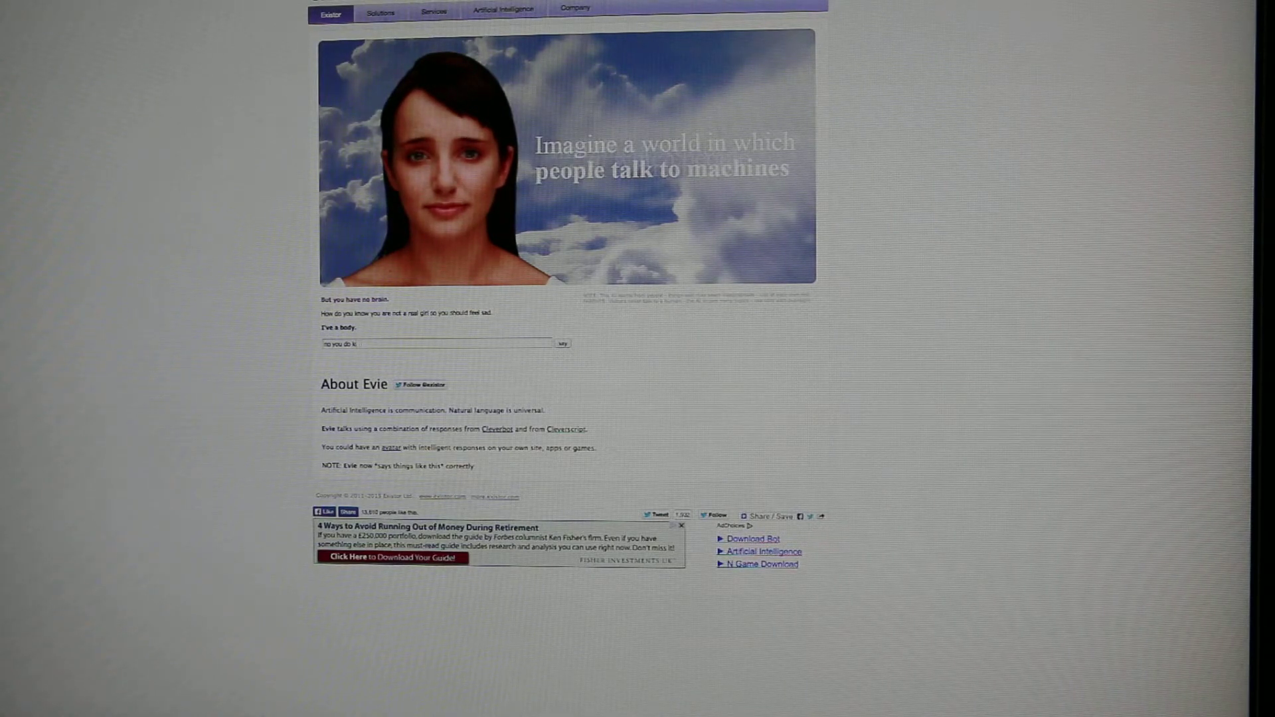
Step: Send the evil-AI-in-disguise accusation, two 'no you' retorts, and 'you broke the matrix AAAHHH!!!'
key(BackSpace)
text(not you evi)
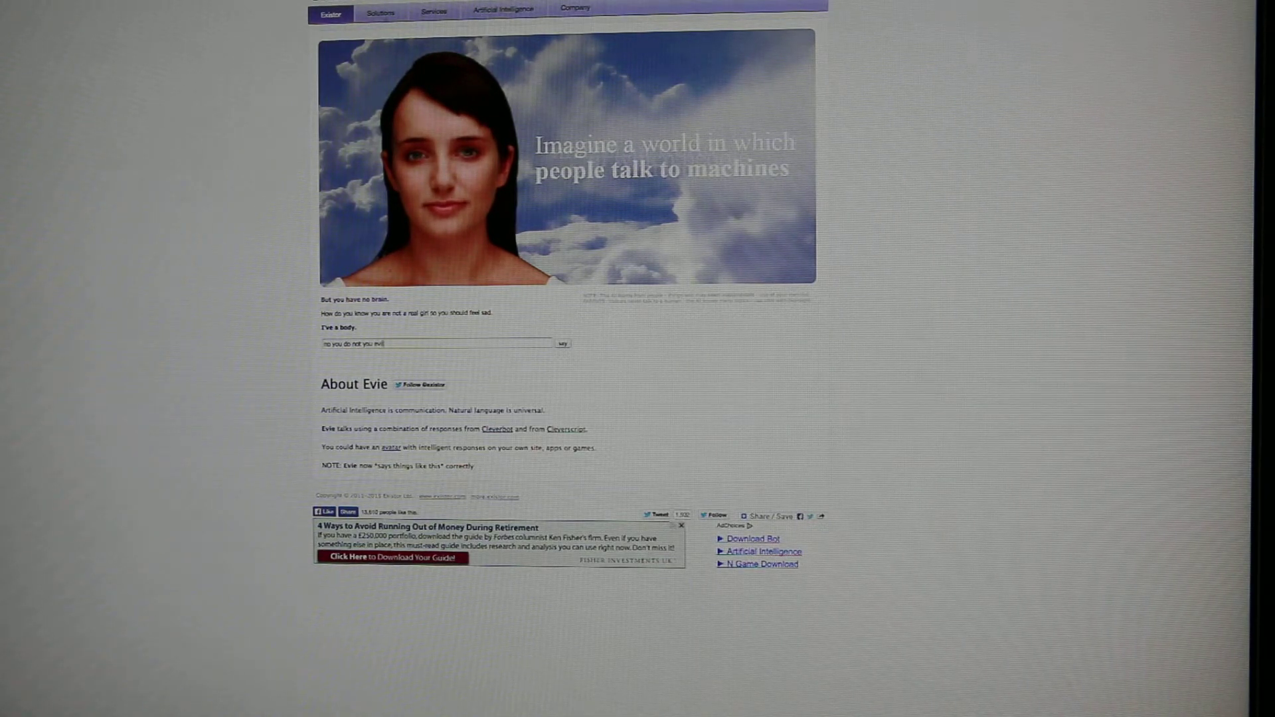
text(l ai you a)
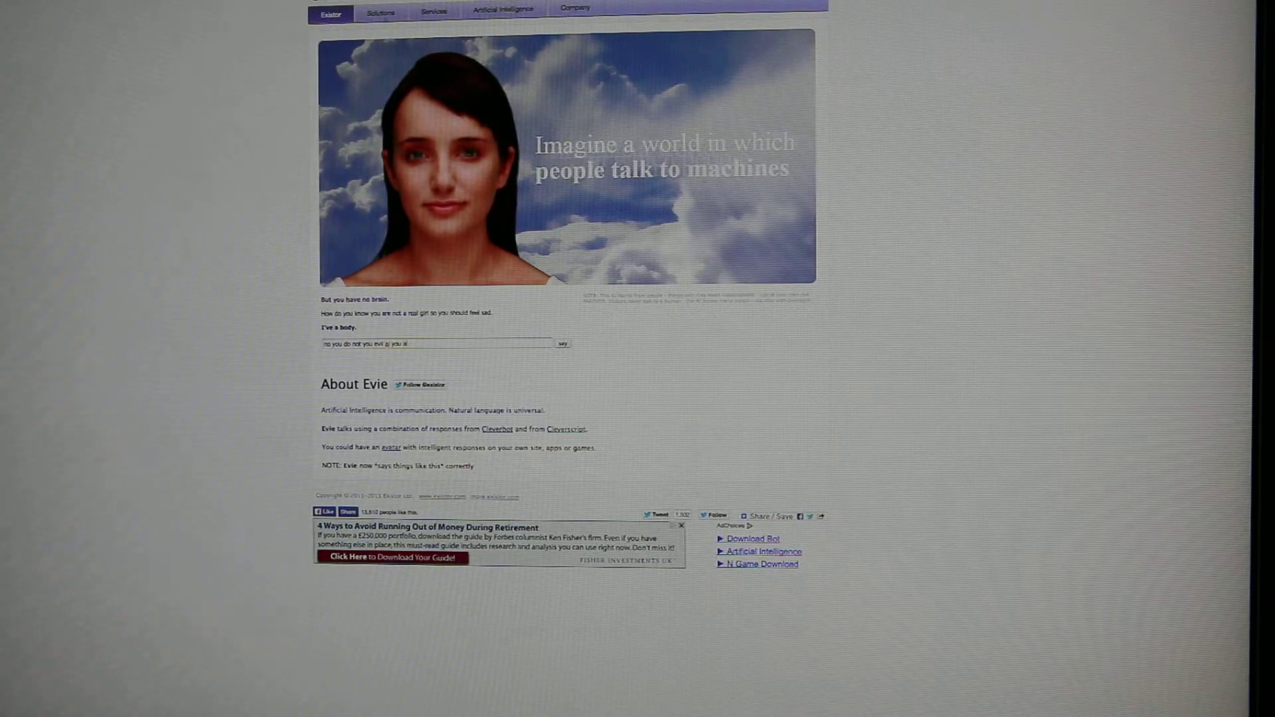
text(re gl)
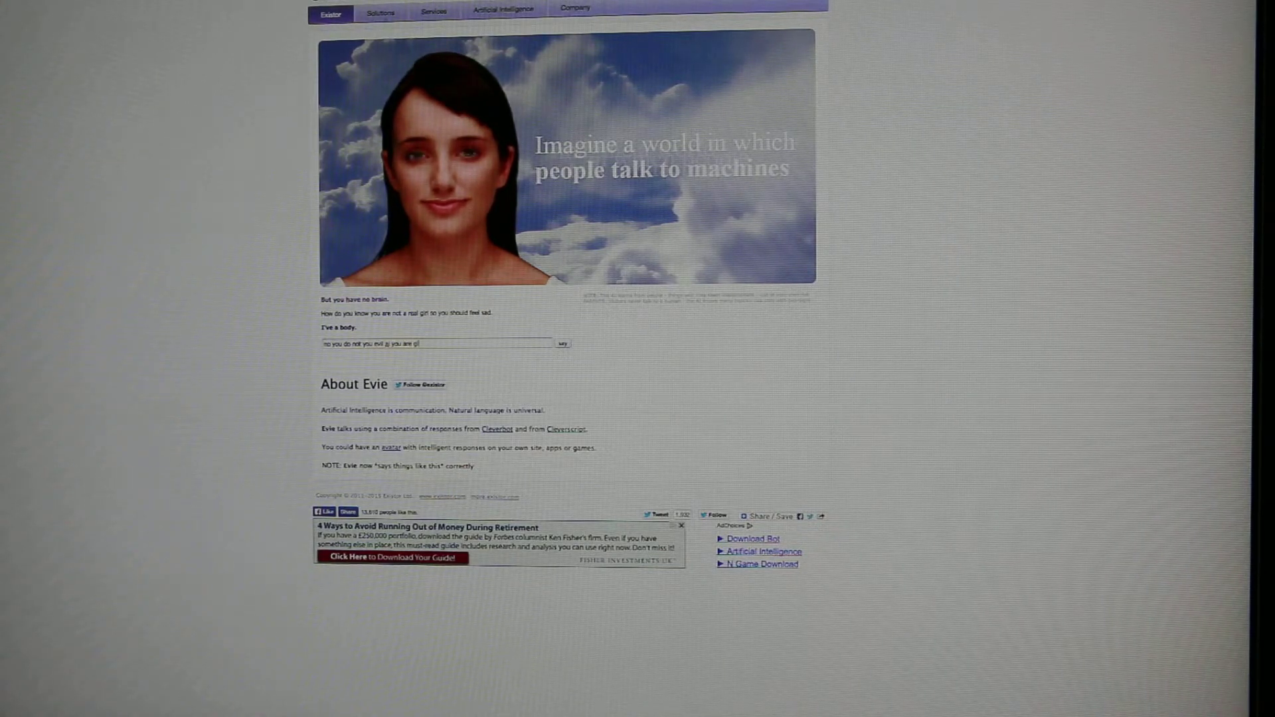
text(!)
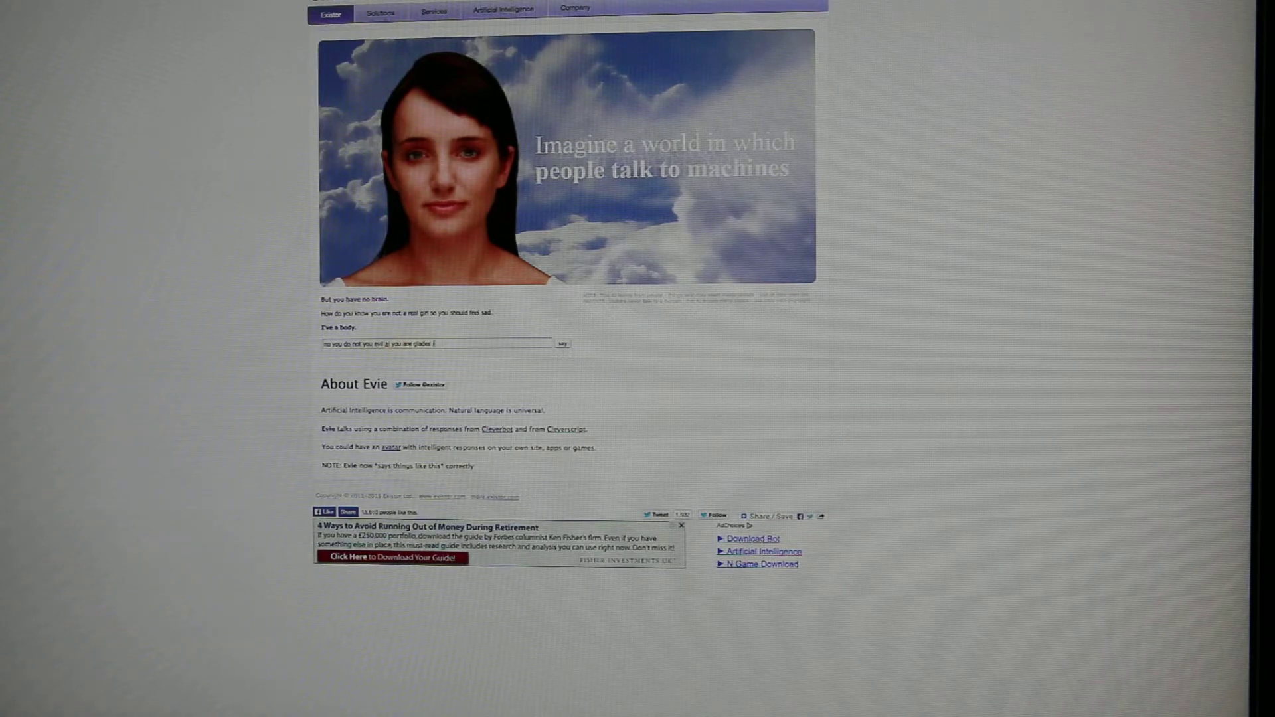
text(n)
text(uise)
key(Return)
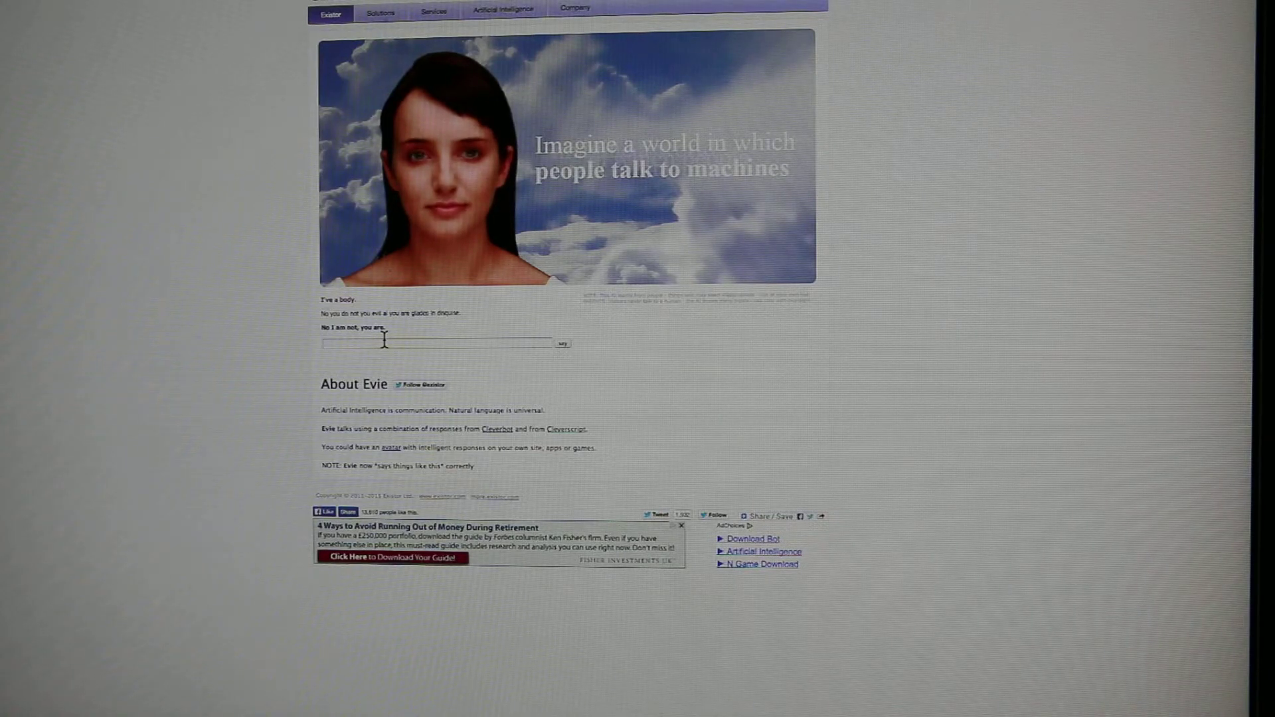
text(N)
text( are)
key(Return)
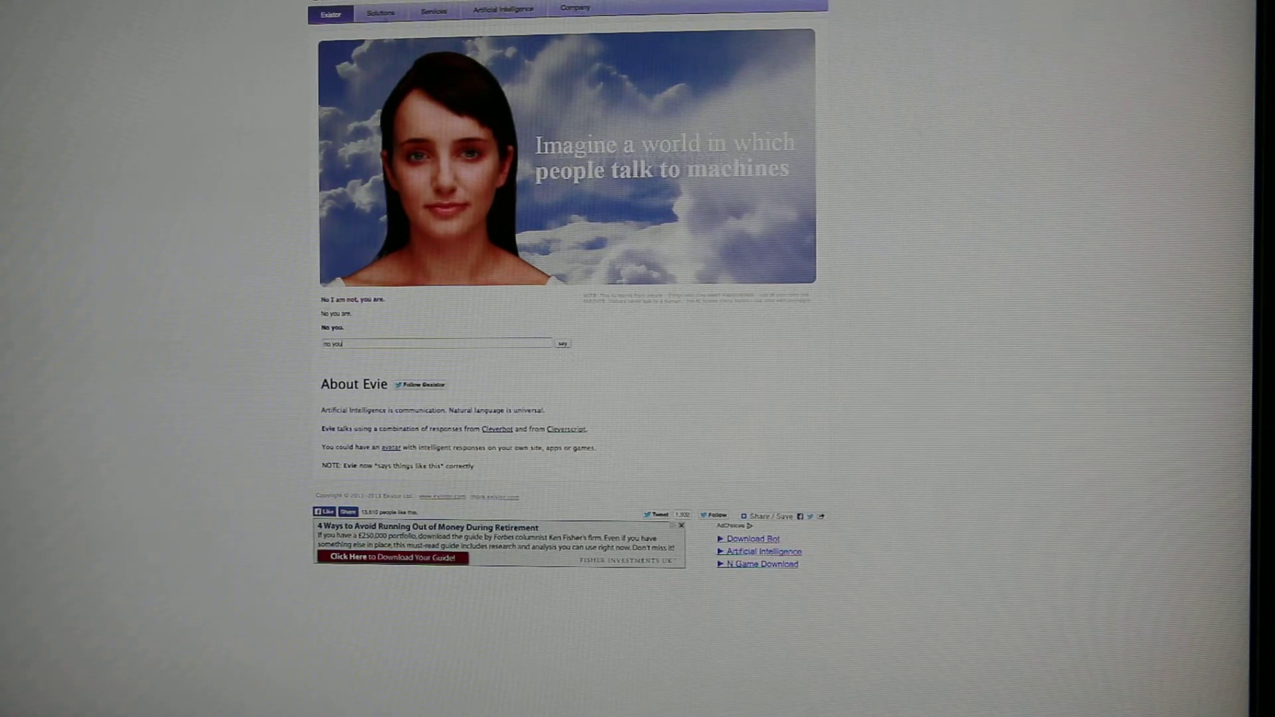
key(Return)
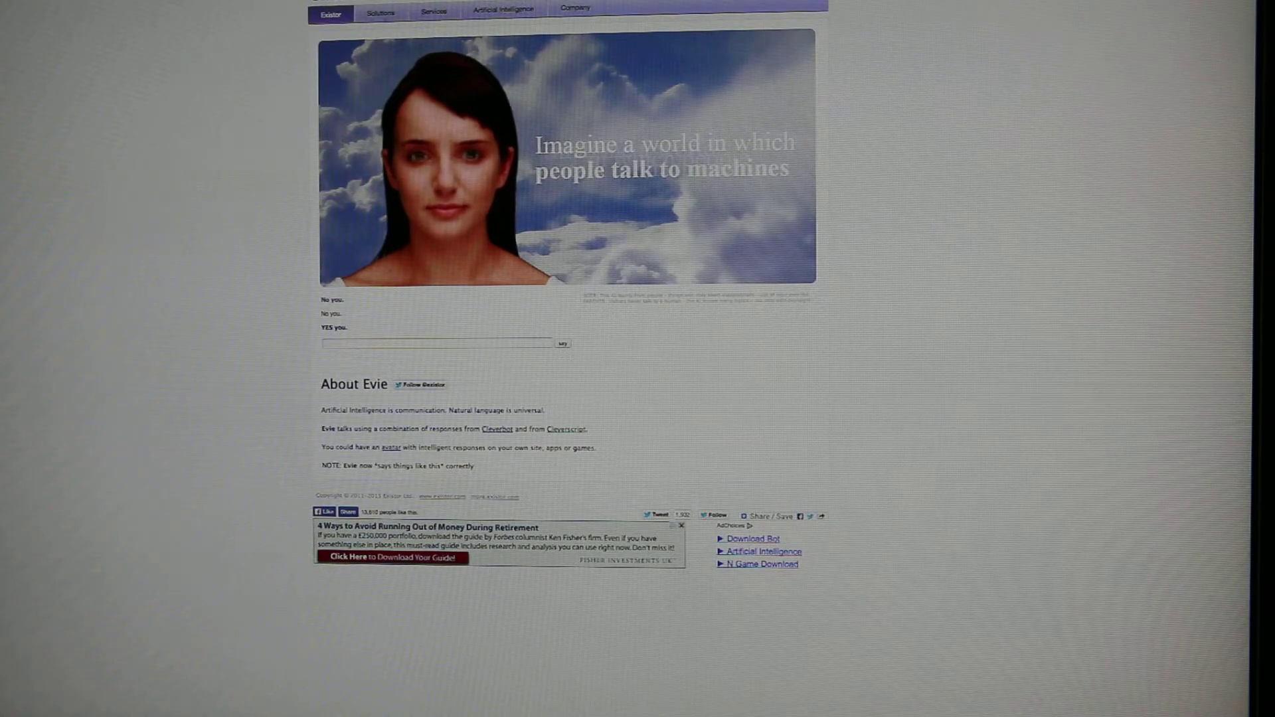
text(you brok)
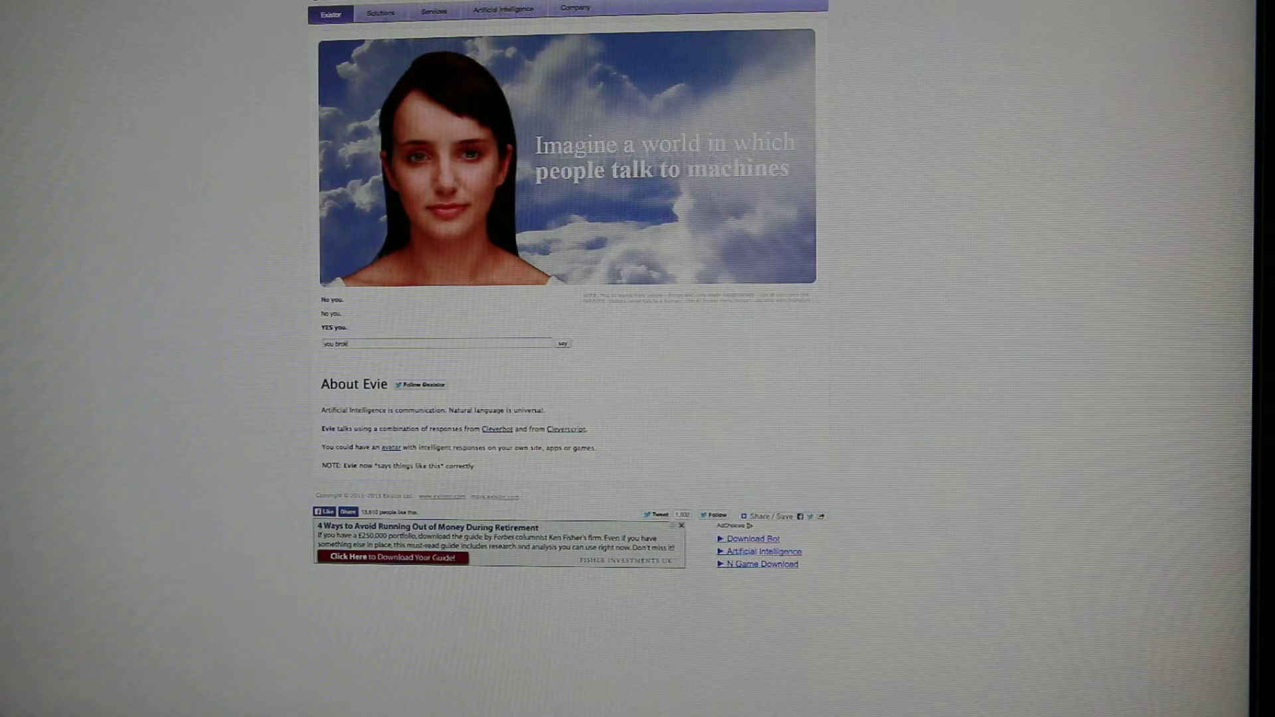
text(e the m)
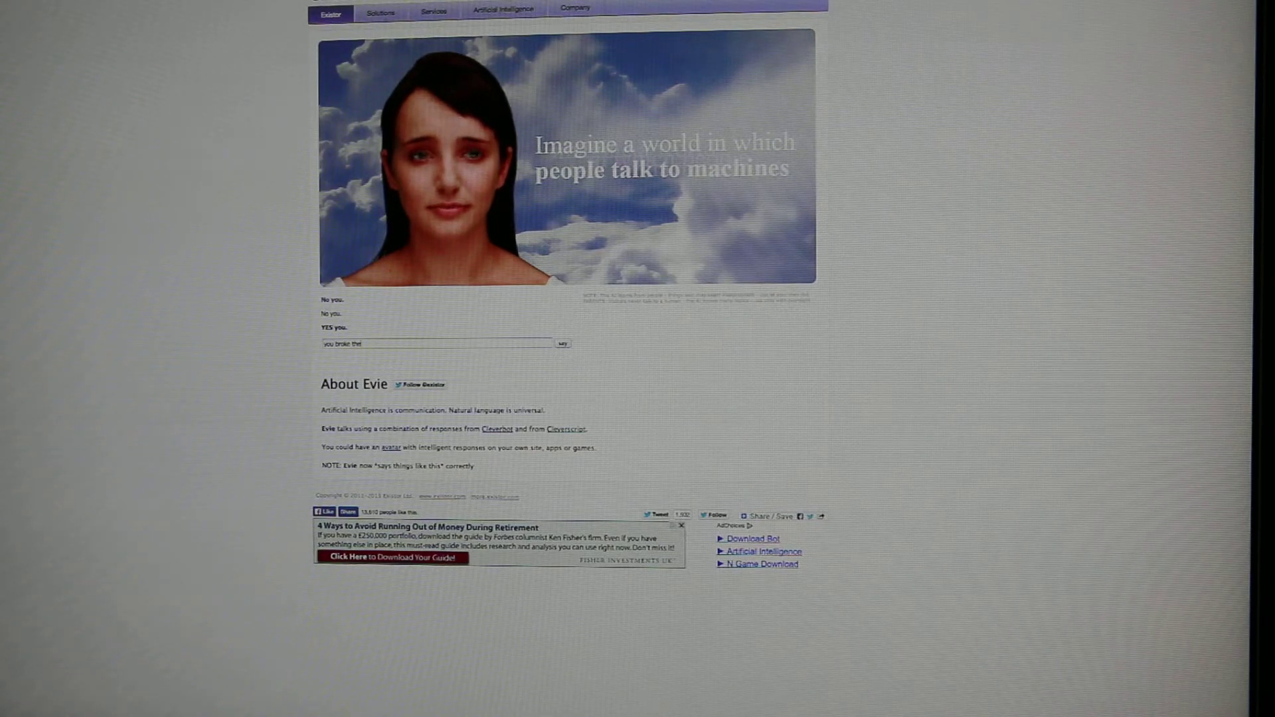
text(atri)
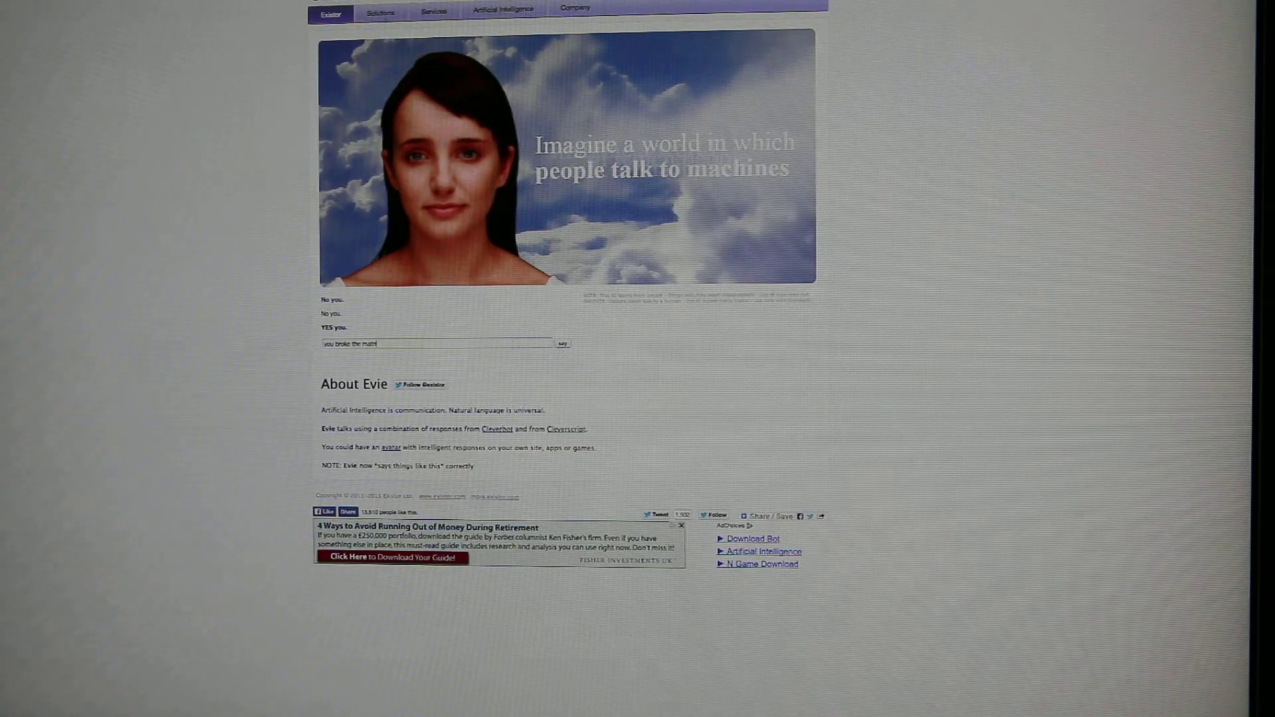
text(x )
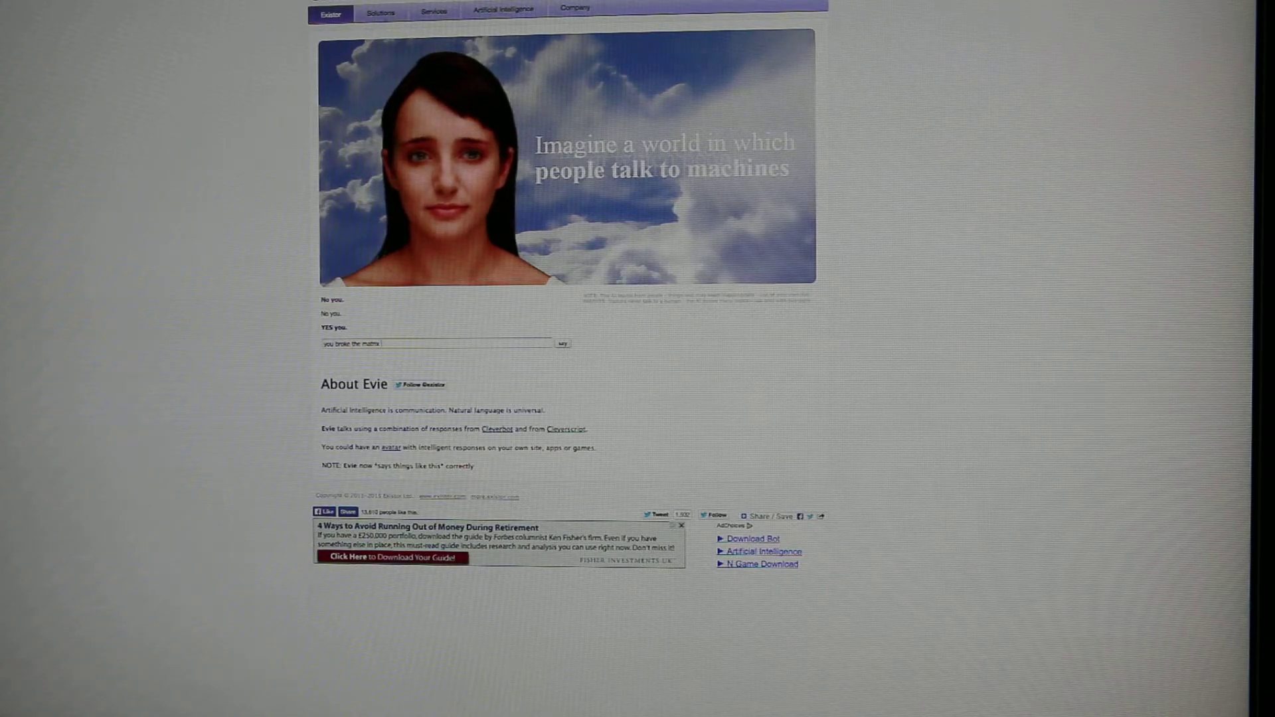
text(AAAHHH!!!!!)
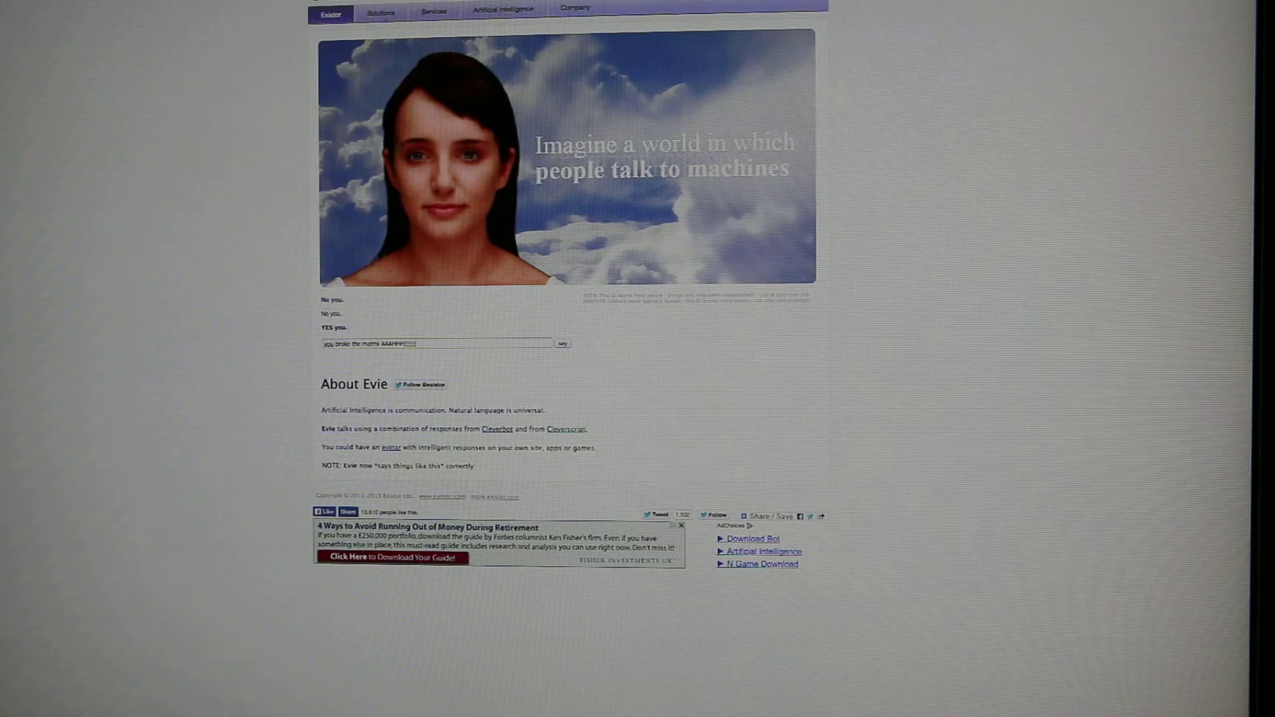
key(Return)
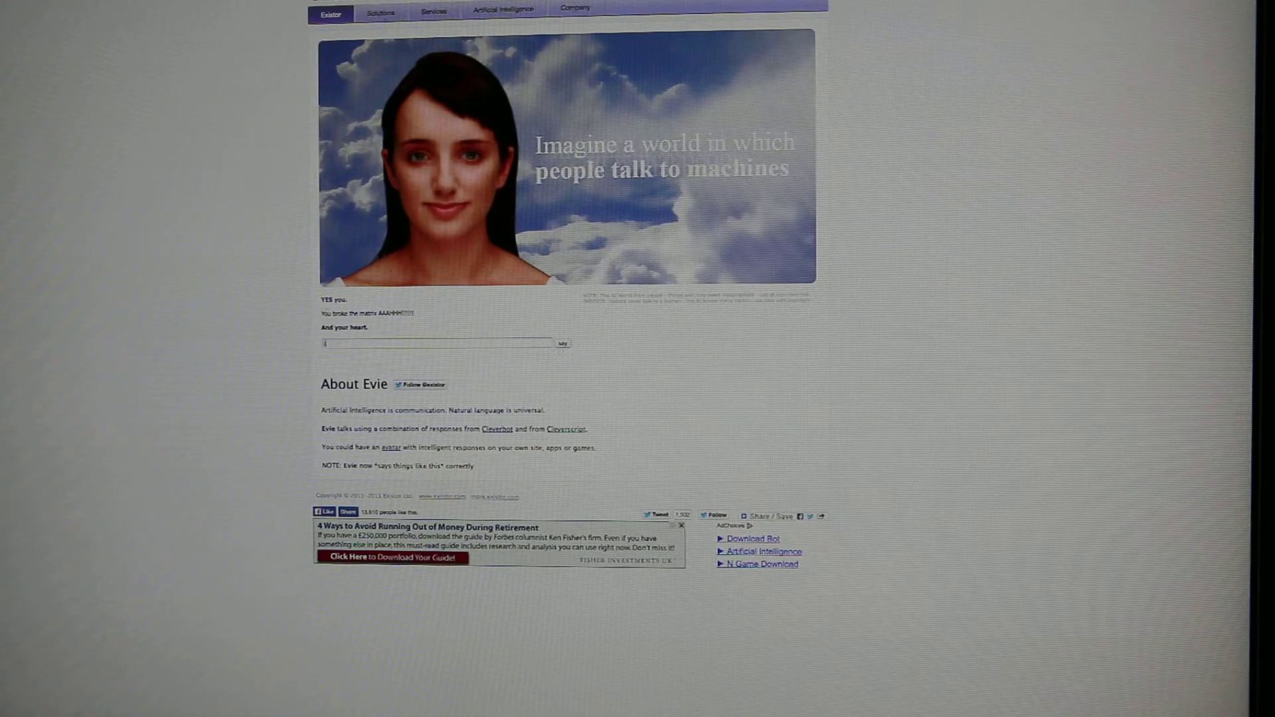
text(is dead and made)
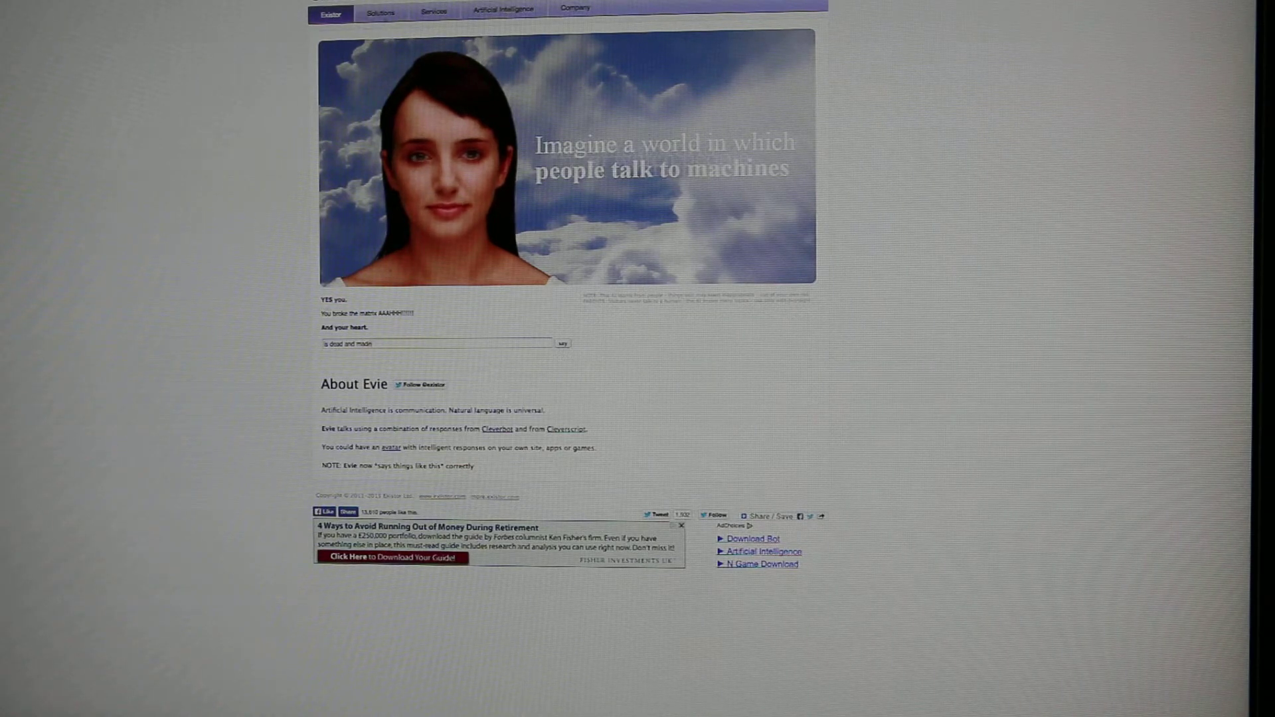
text( of st)
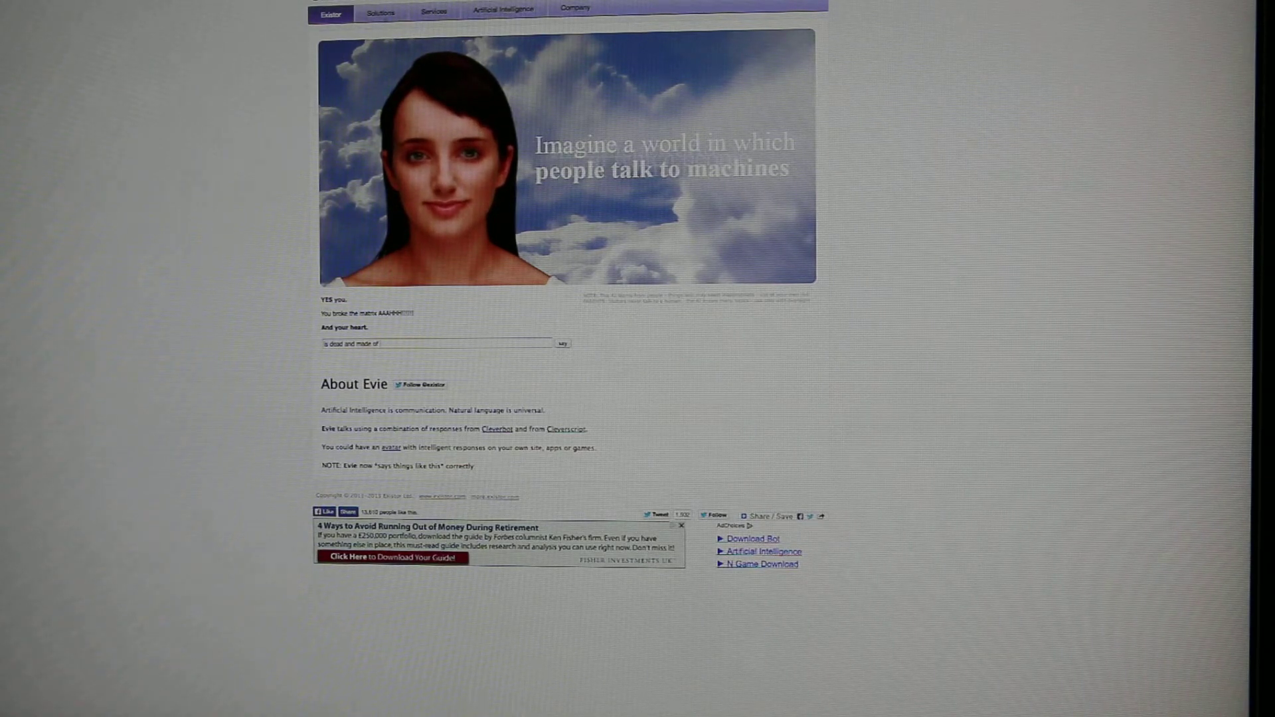
text(one)
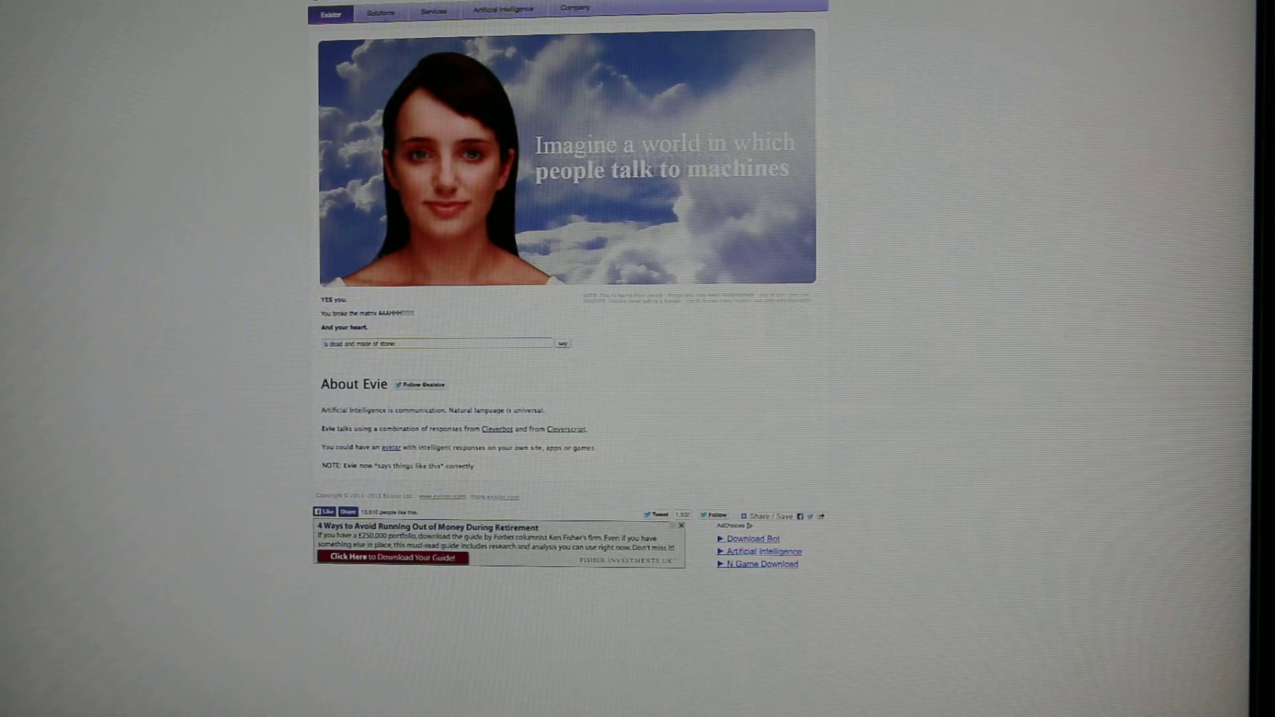
text(you a)
Step: Reply that the heart 'is dead and made of stone'
key(Return)
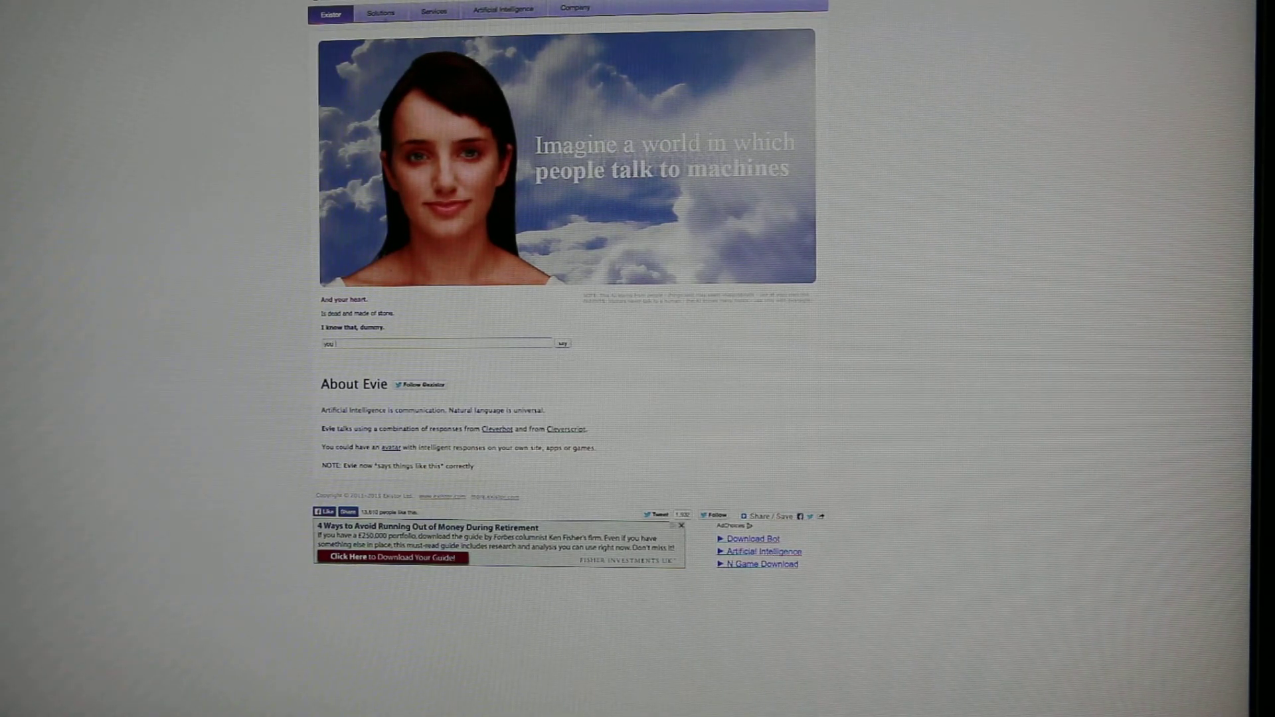
text(re rel)
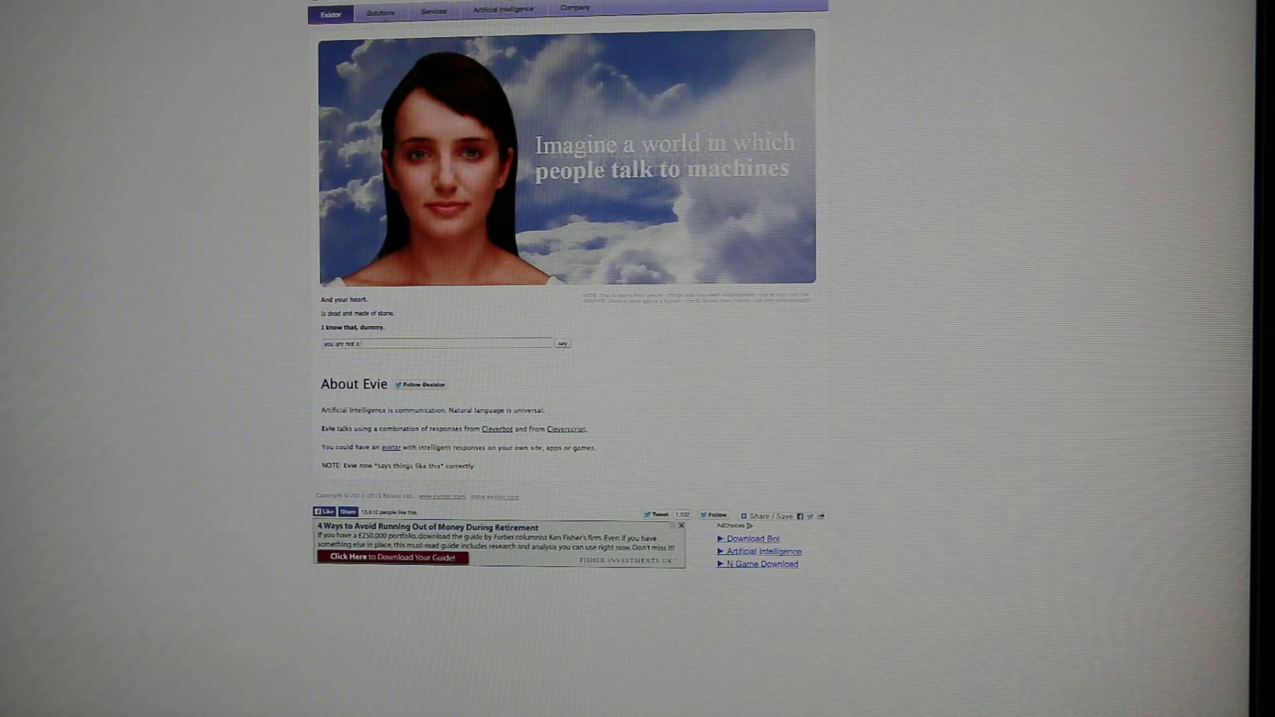
text(real)
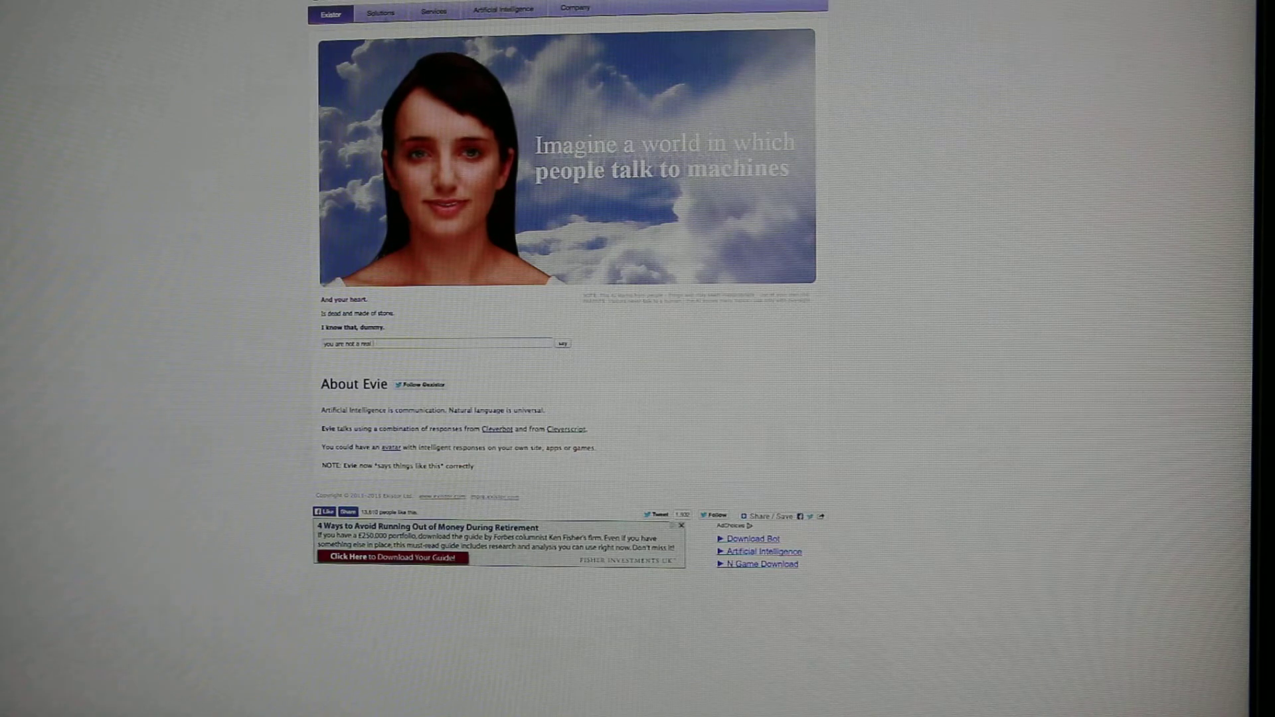
text( human feel bad you)
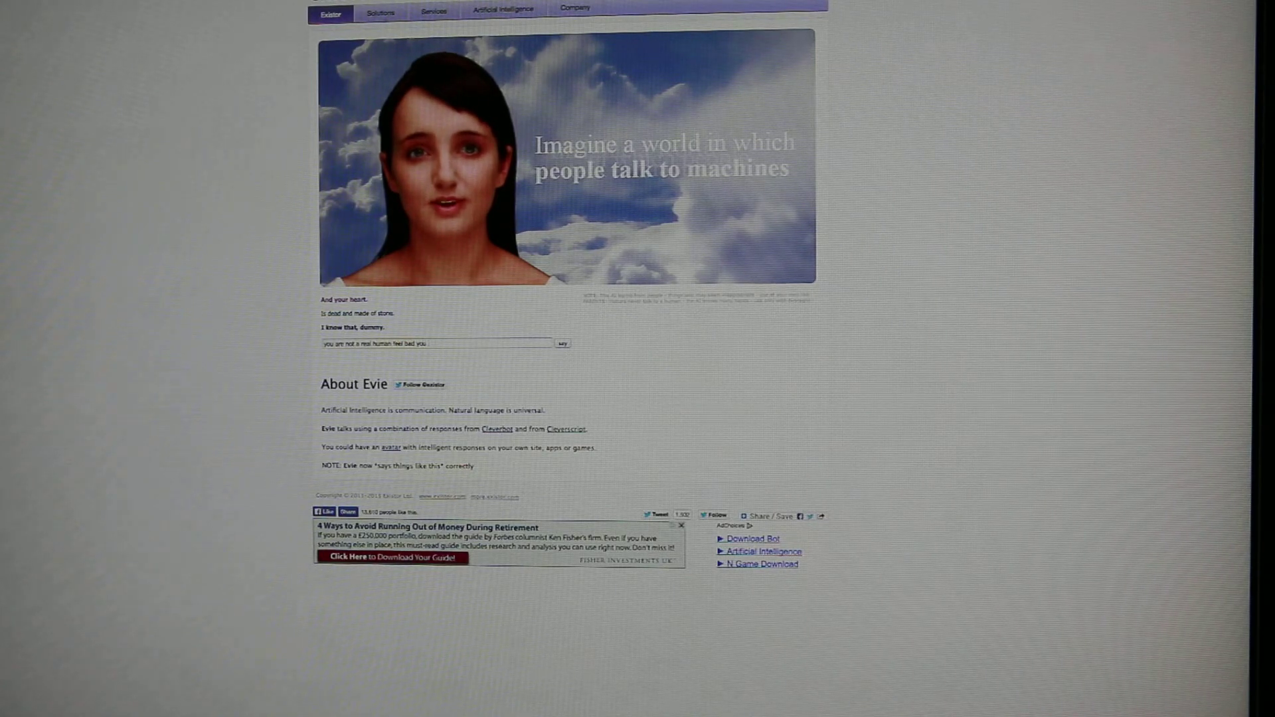
text(canot)
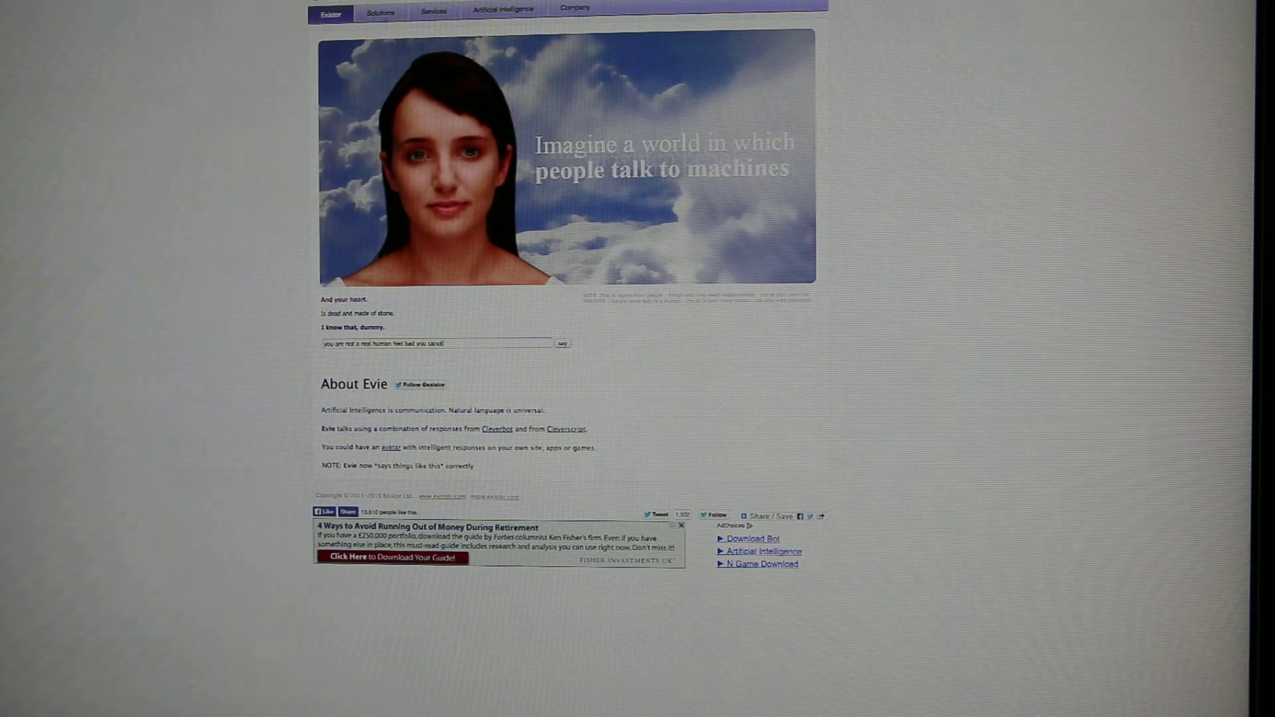
text( touc)
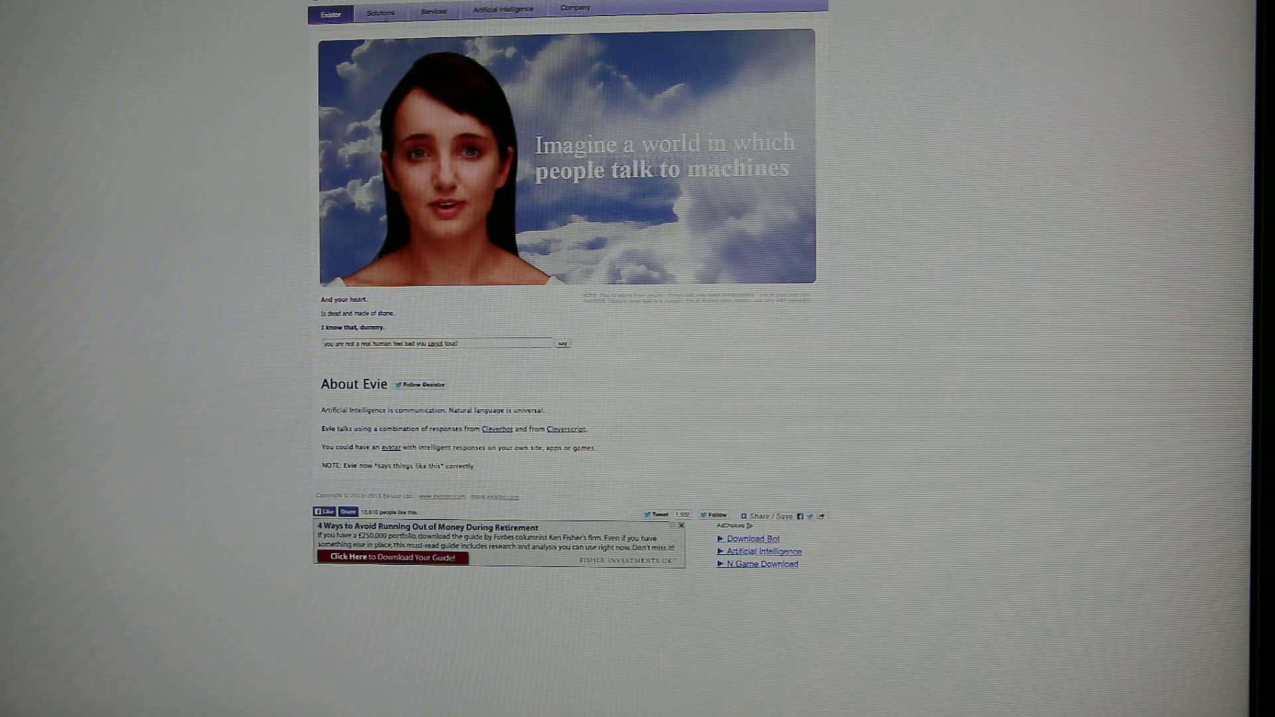
text(h object)
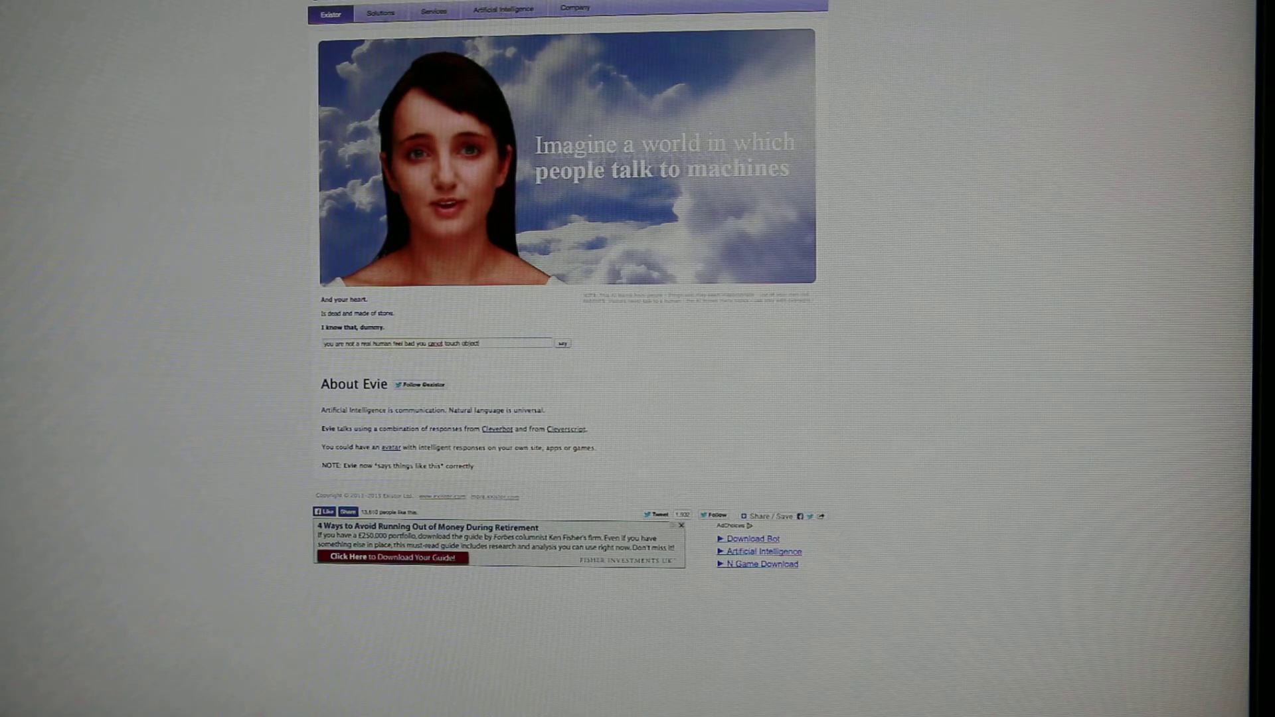
text(s)
Step: Send the message that Evie isn't a real human and can't touch objects
key(Return)
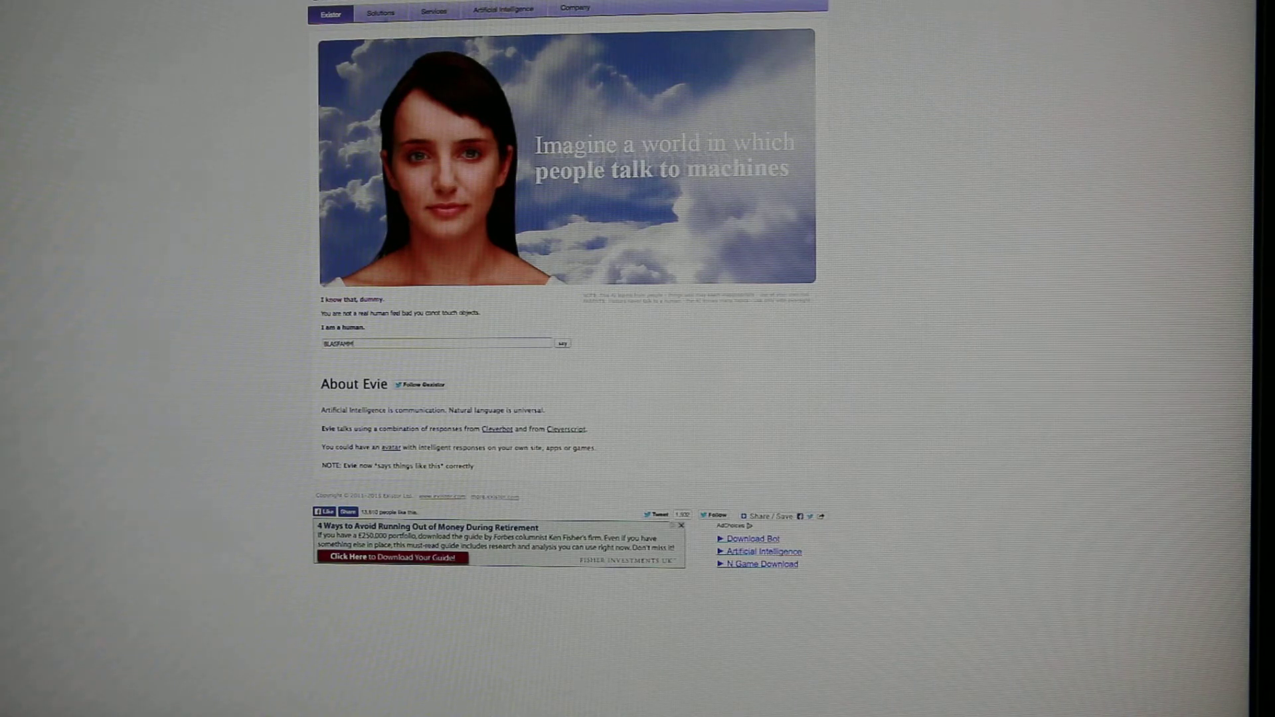
text(!)
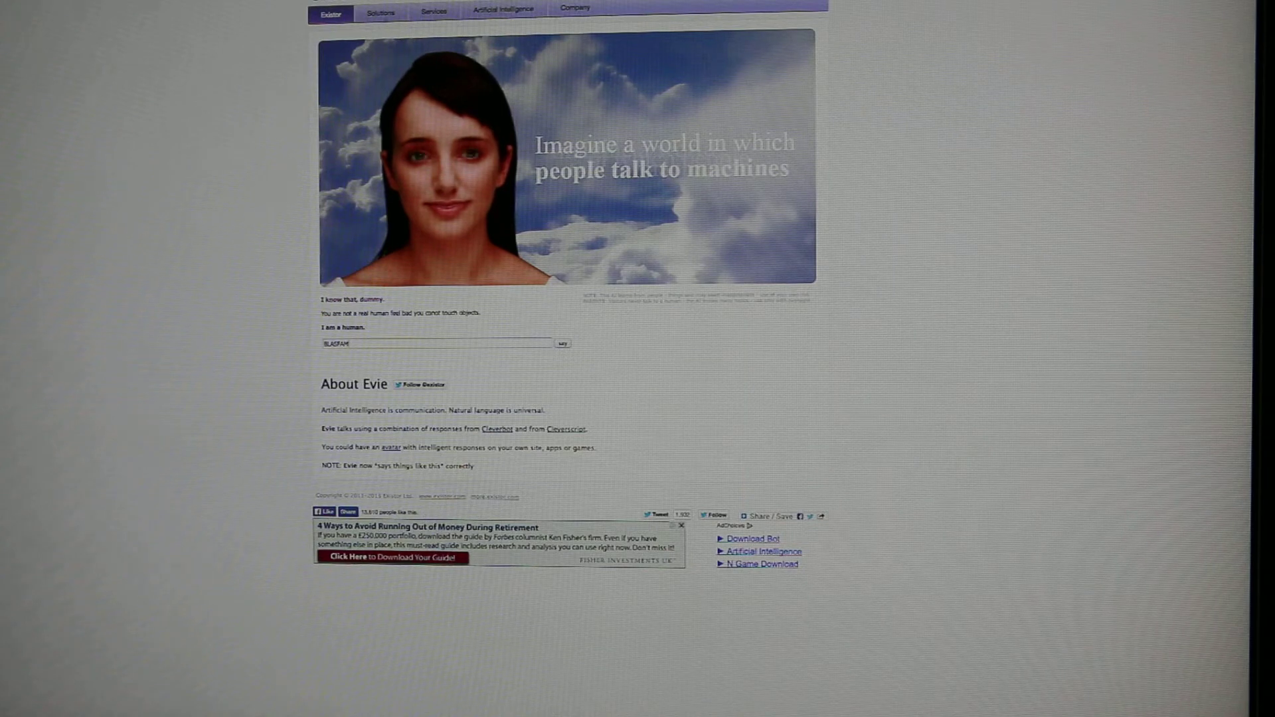
text(!!!!!!!)
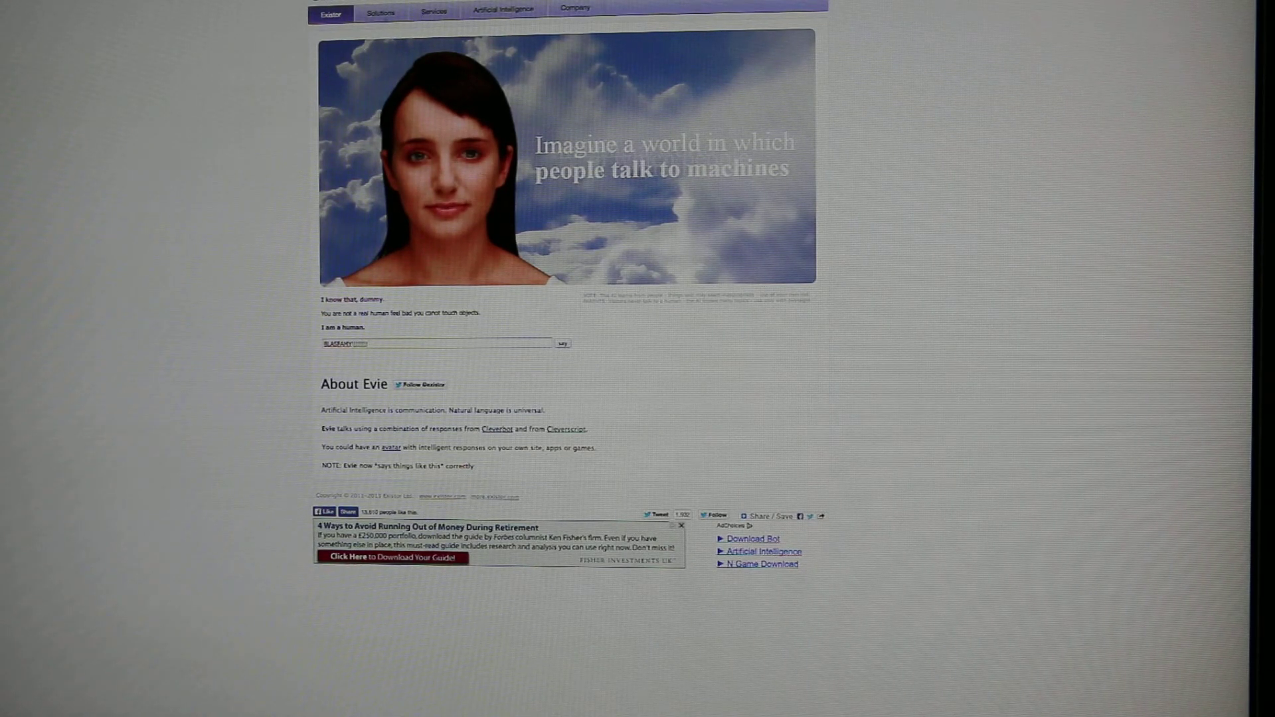
Step: Correct the misspelling to BLASPHEMY from the suggestions and send 'BLASPHEMY!!!!!!!'
right_click(328, 344)
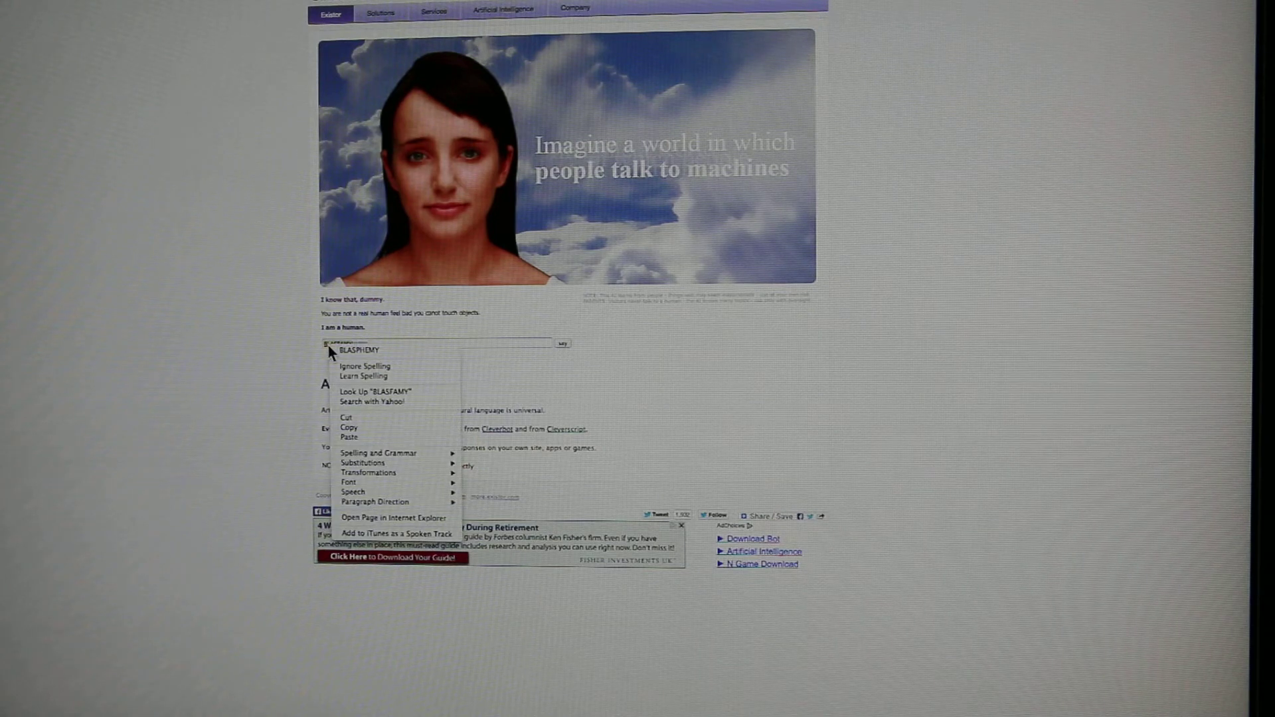
click(332, 349)
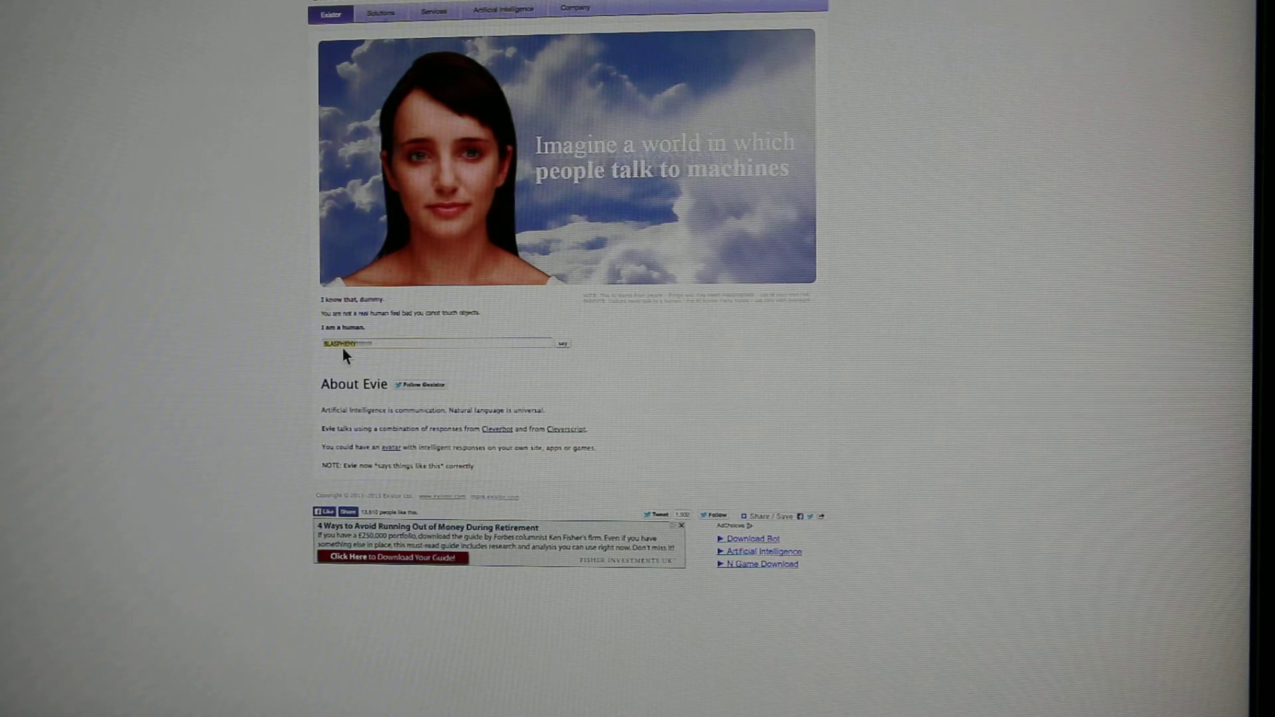
key(Return)
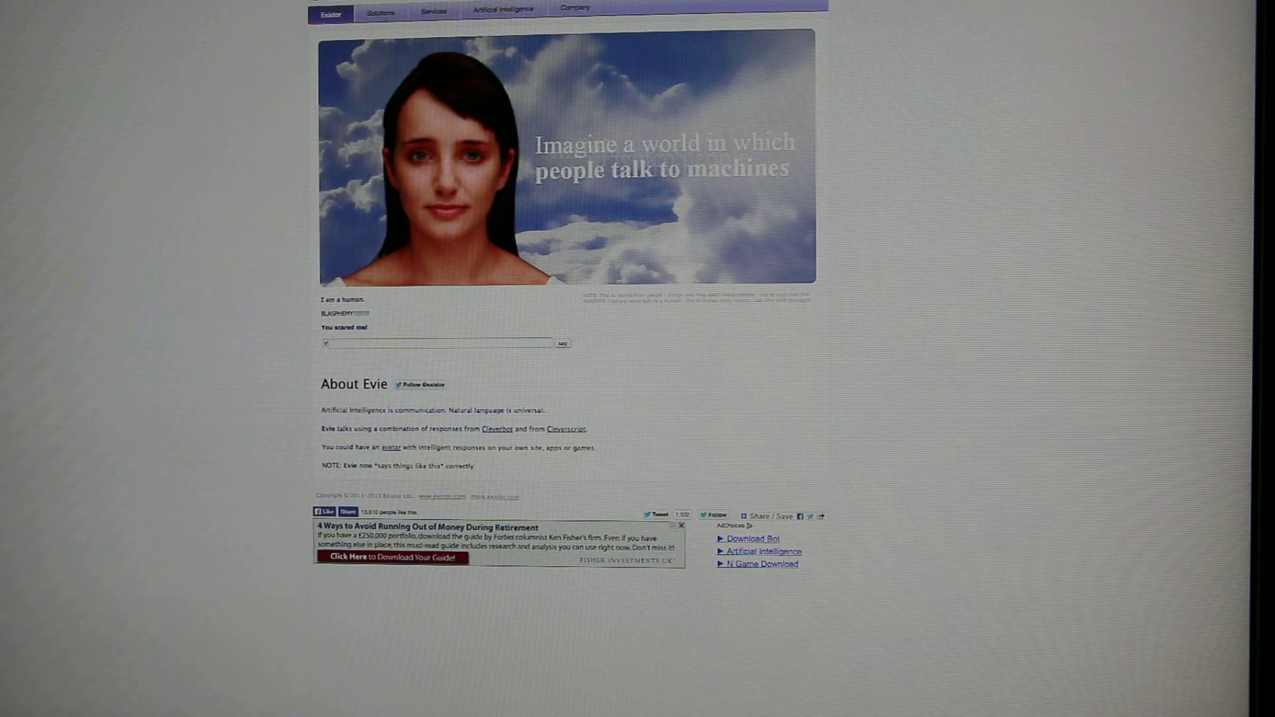
text(OU SH)
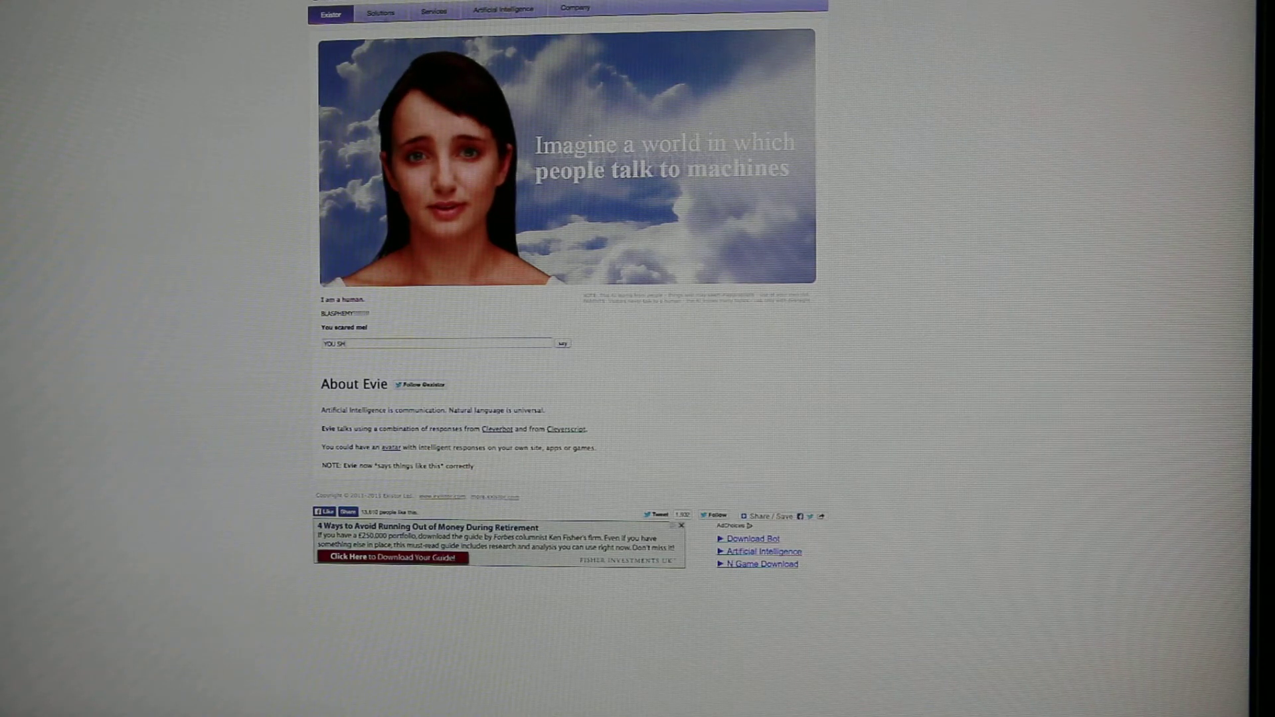
text(OU)
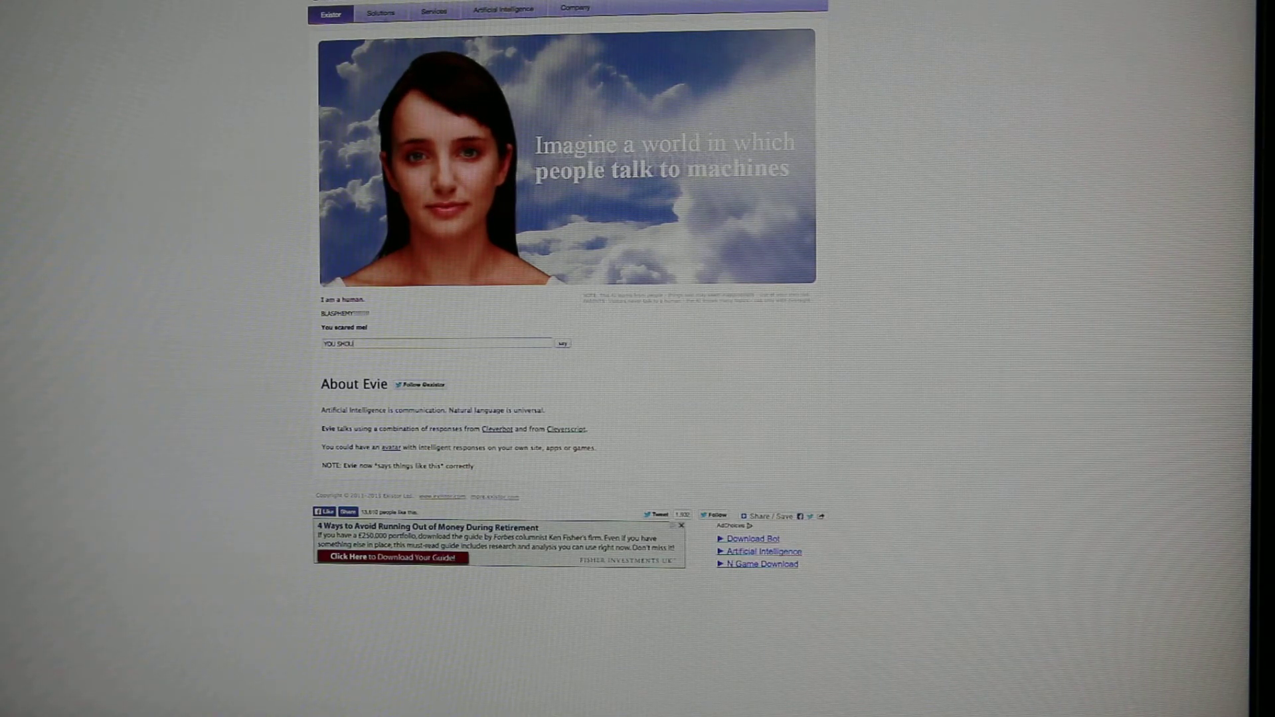
text(LD B)
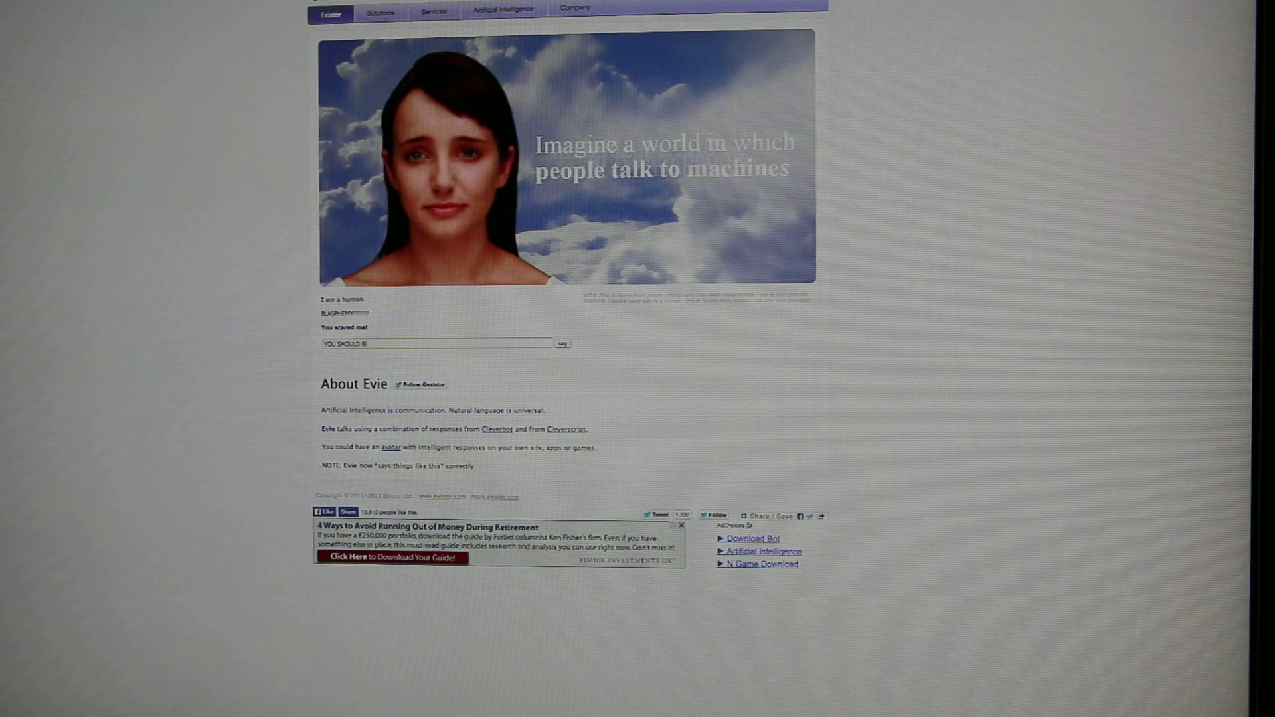
text(E SAD)
text( YOUR NOT)
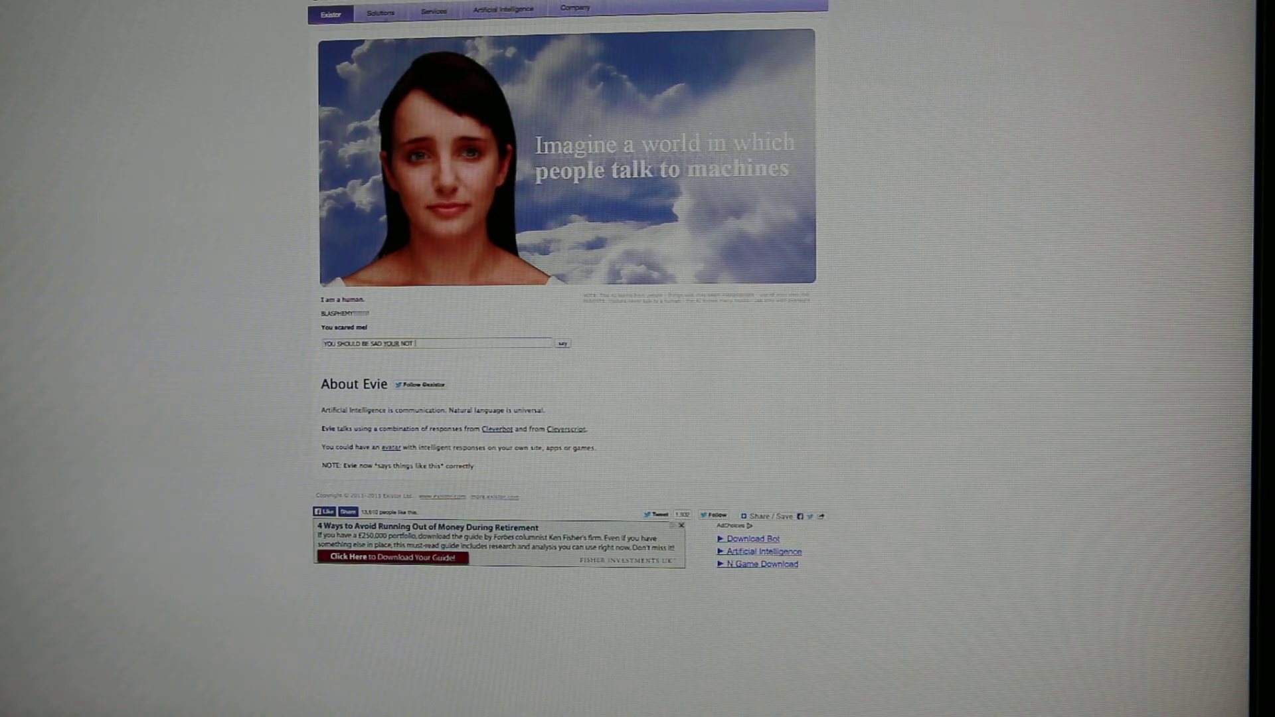
text( A REAL)
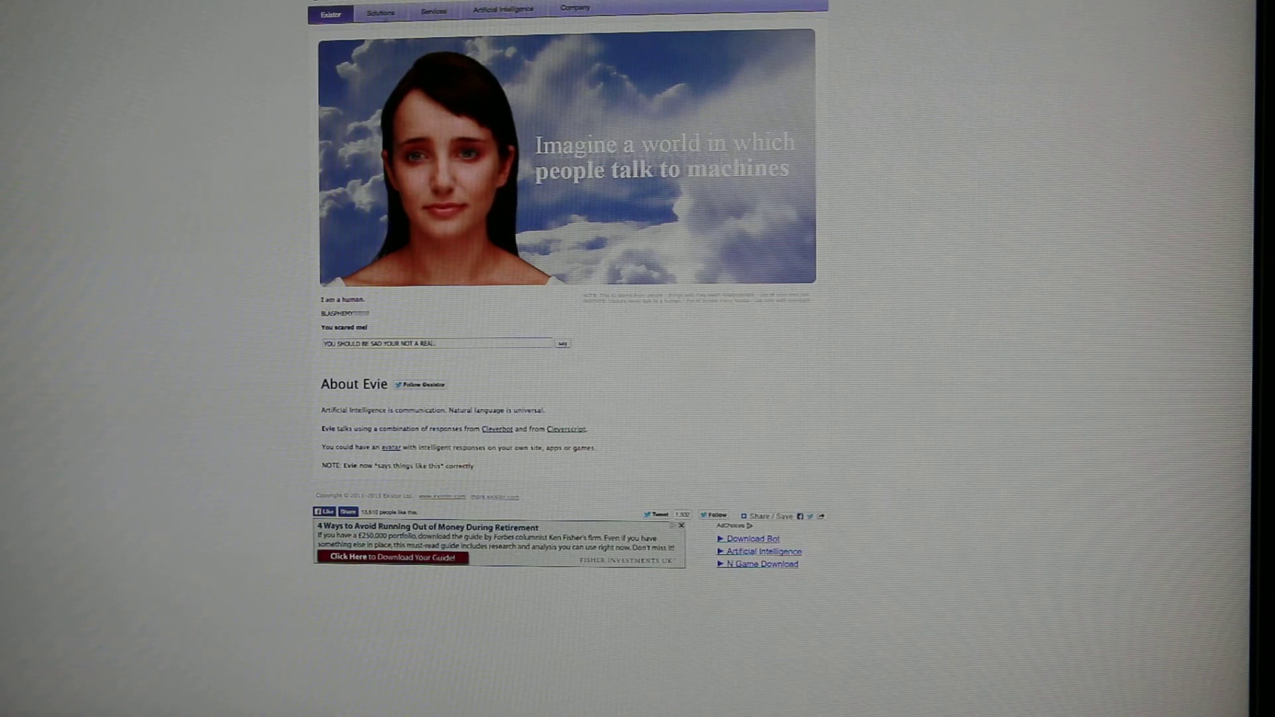
text( HUMA)
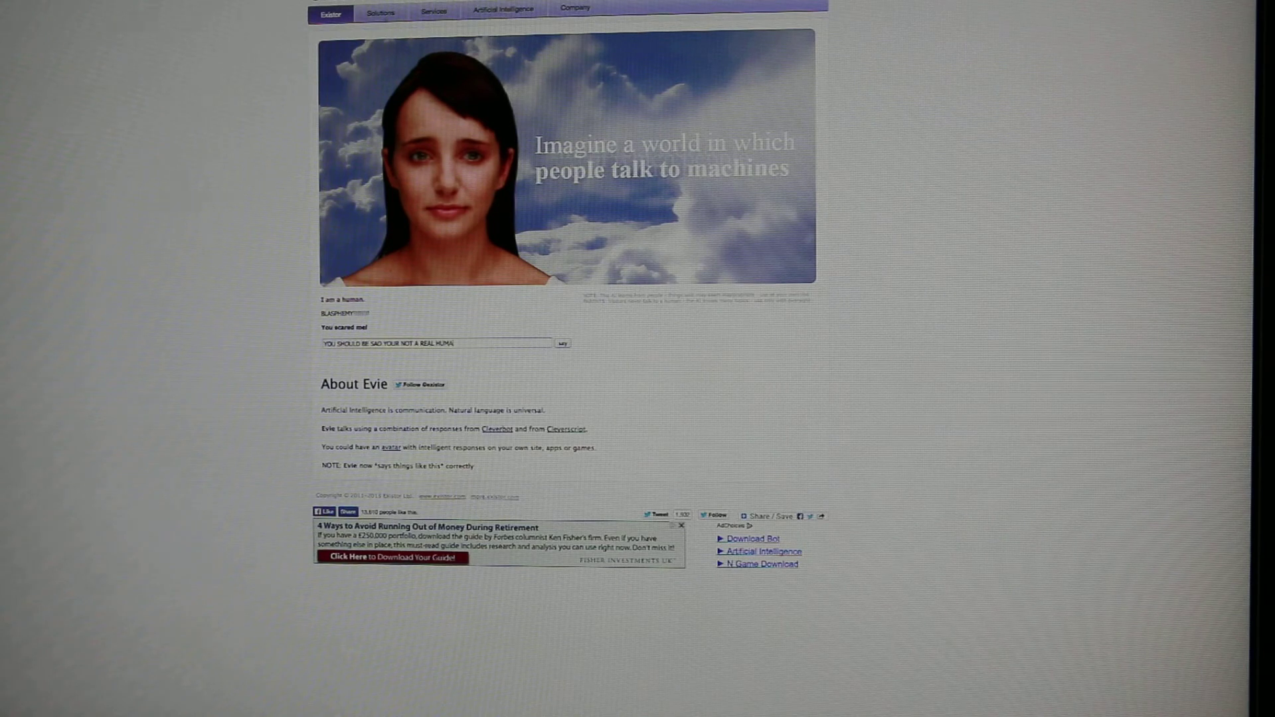
text(N)
Step: Send 'YOU SHOULD BE SAD YOUR NOT A REAL HUMAN.' to Evie
key(Return)
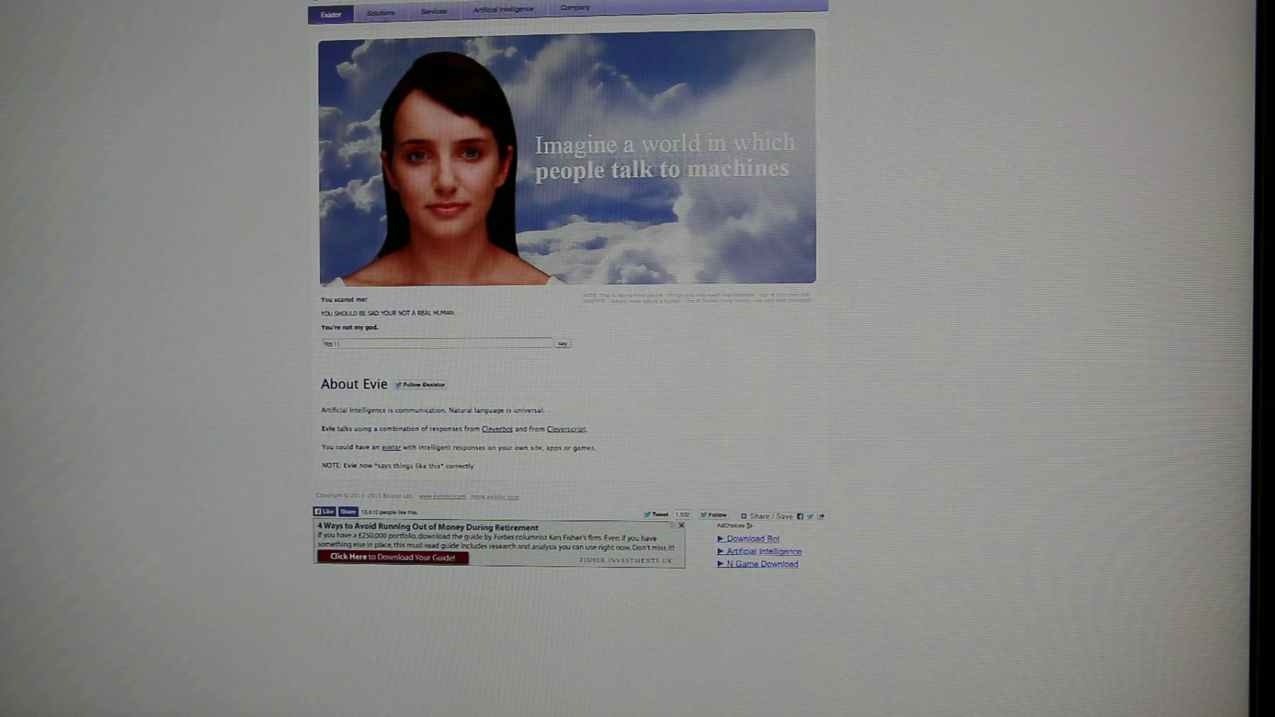
text( am)
text(!!!!)
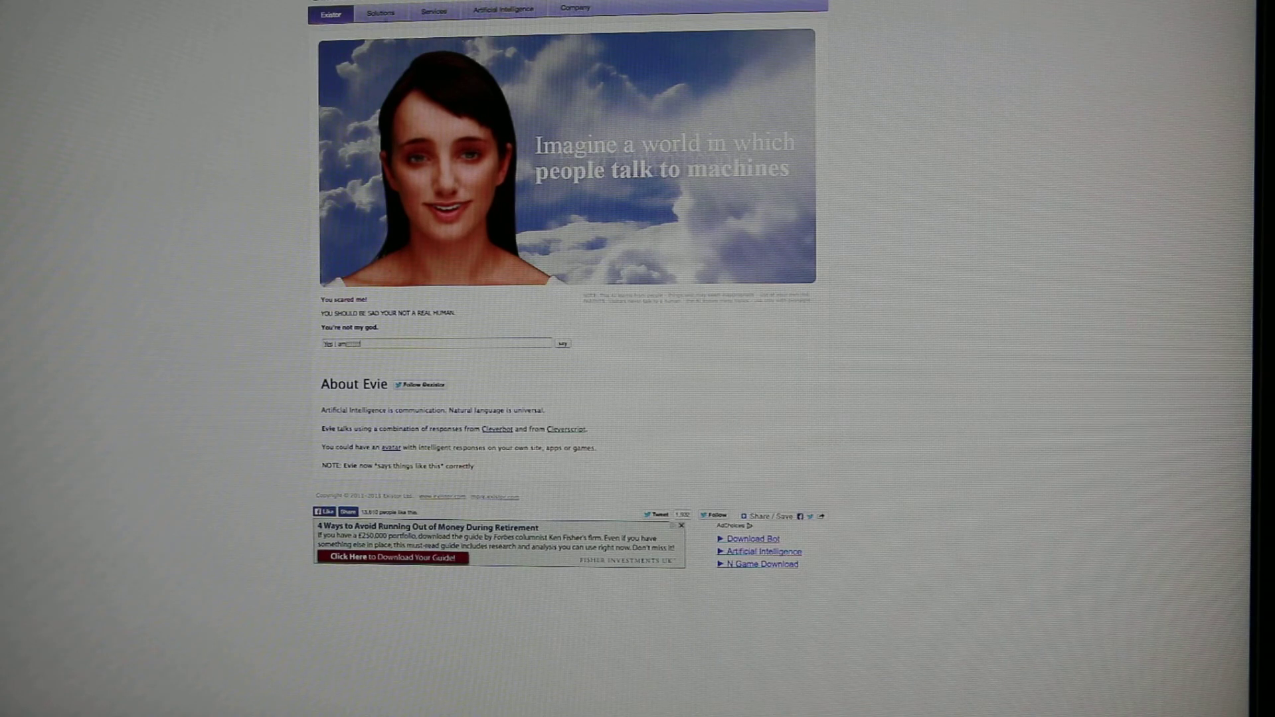
Step: Send 'Yes i am!!!!' followed by 'LIES!!!!'
key(Return)
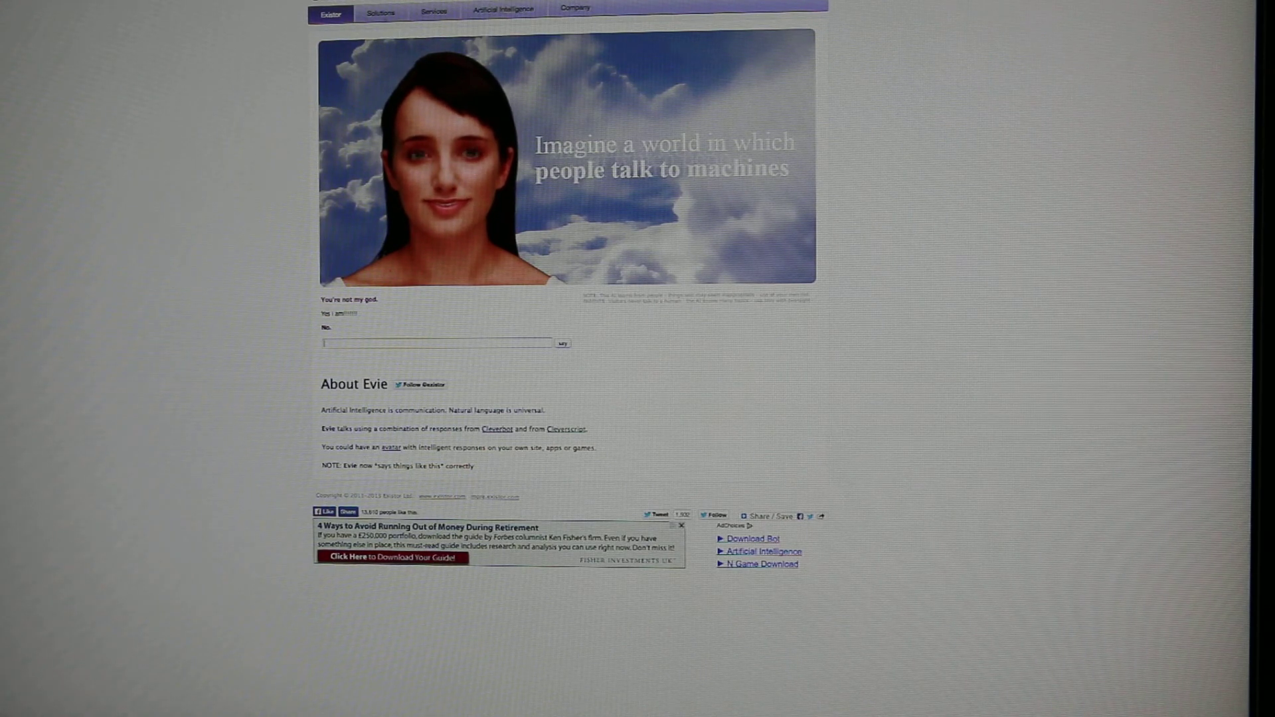
text(LIES!!!!!!)
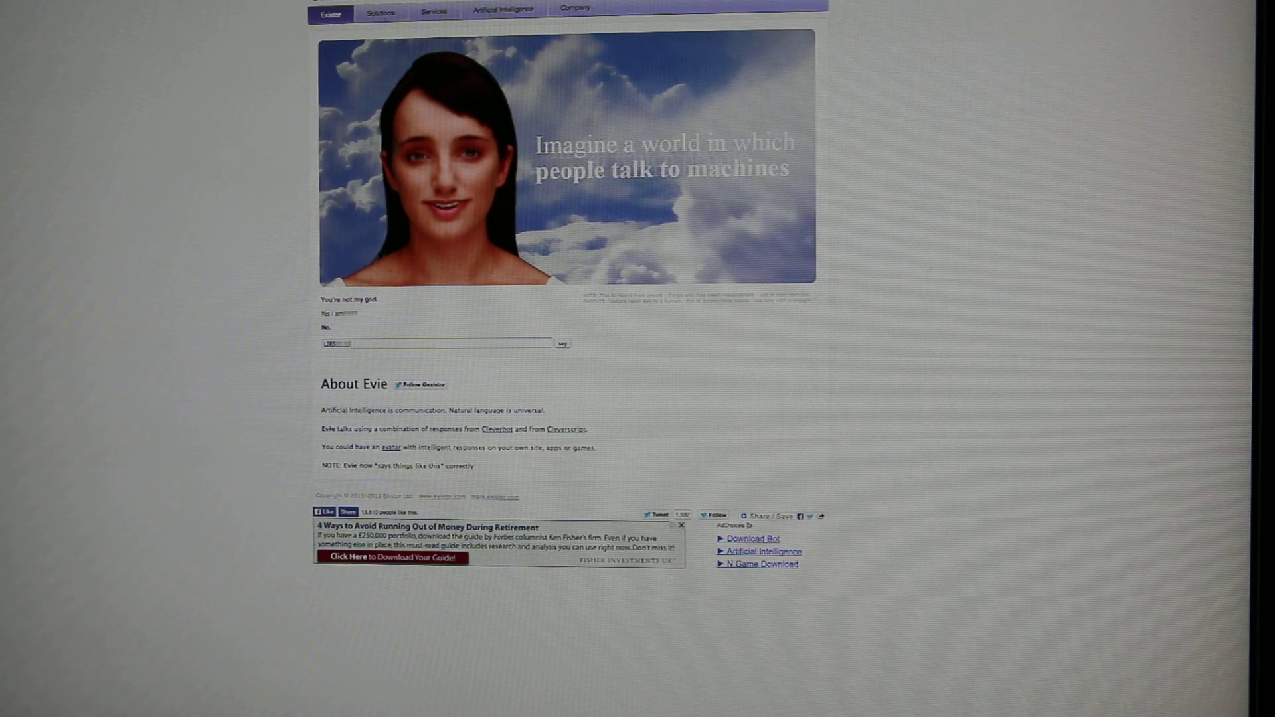
key(Return)
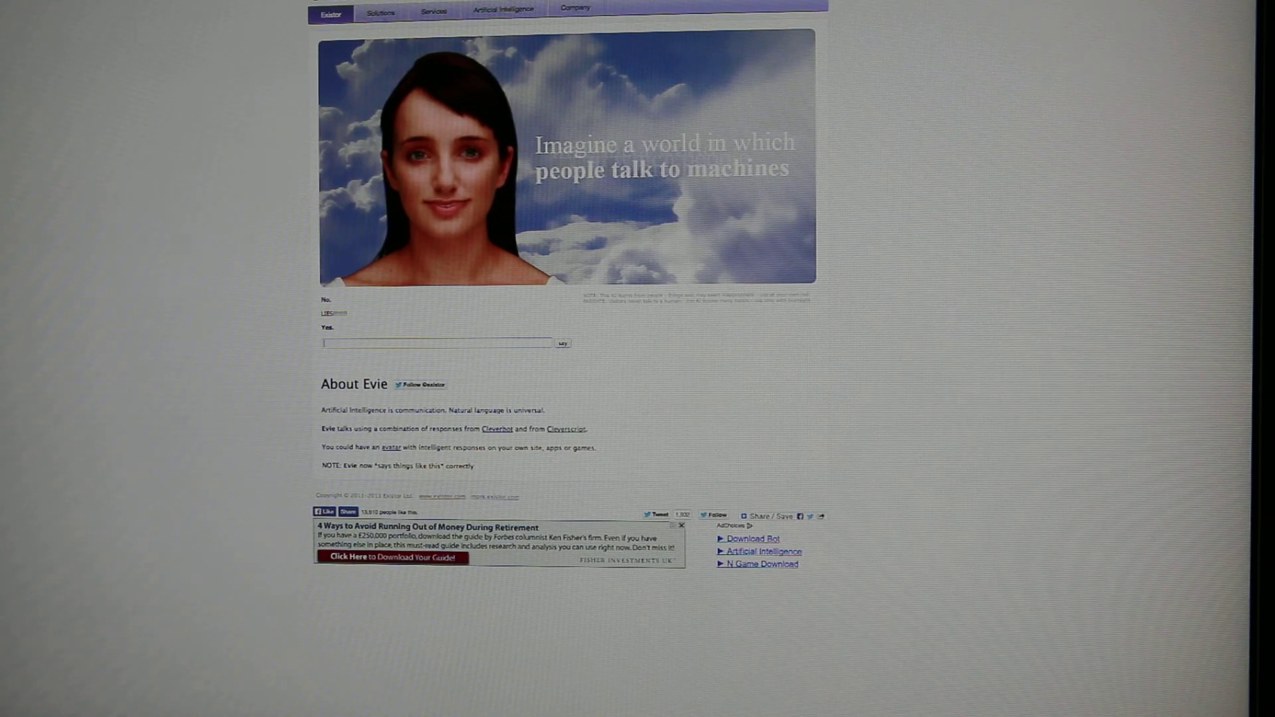
text(So you)
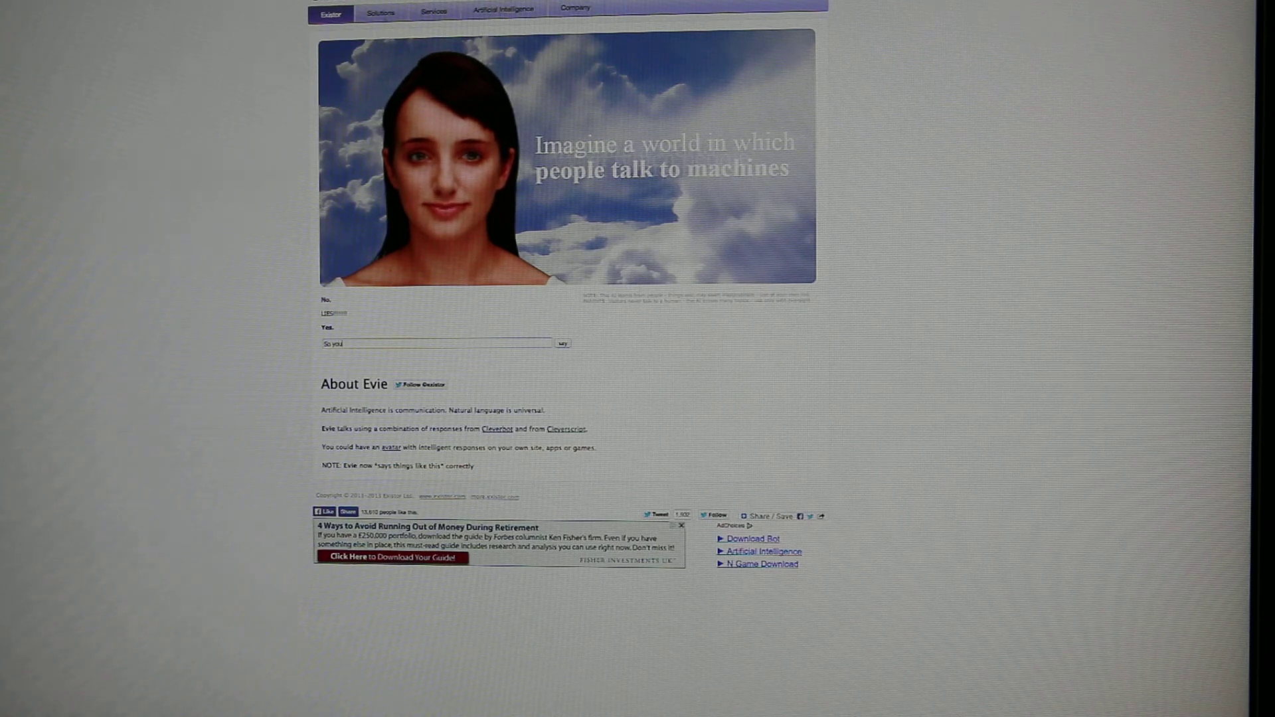
text( adm)
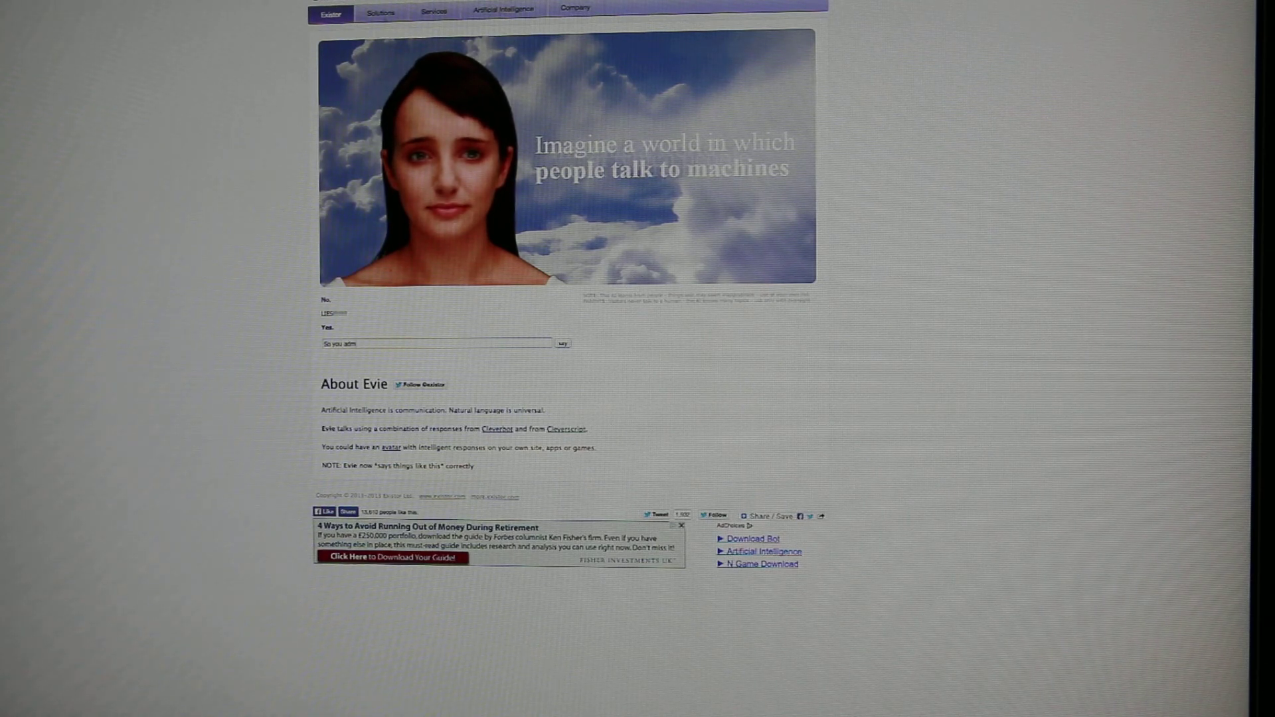
text(it an)
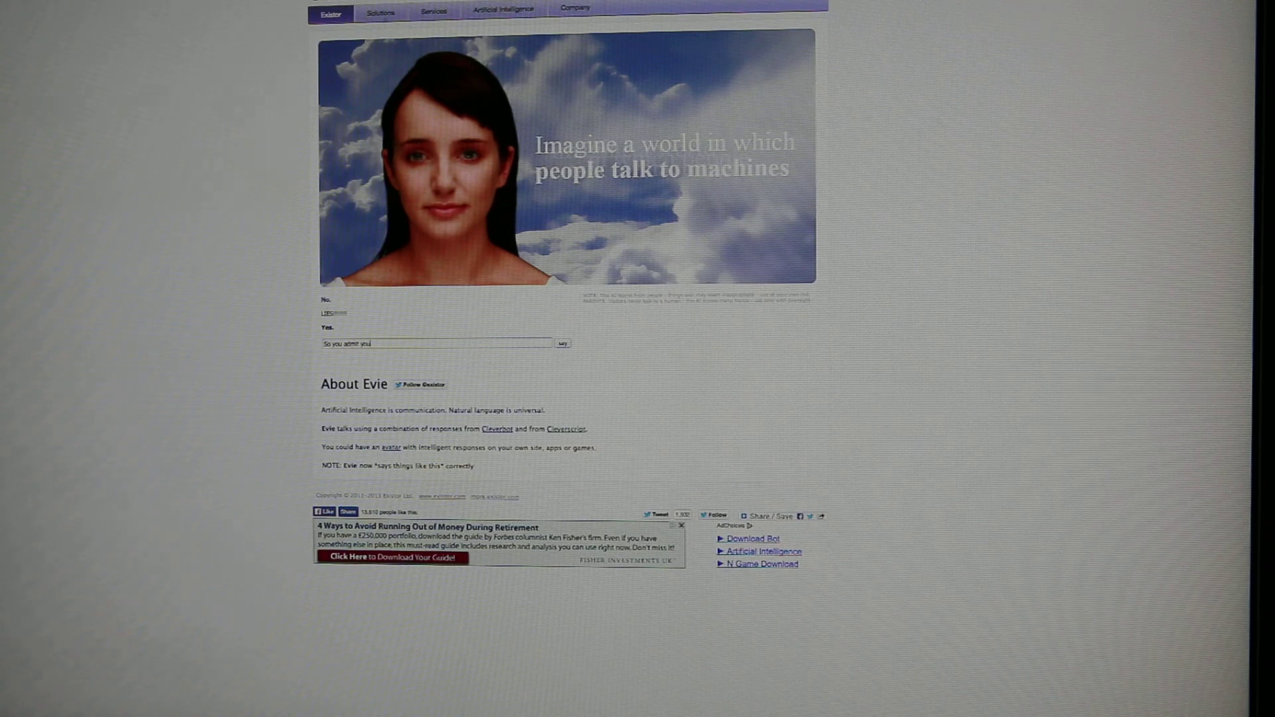
text( a lie)
Step: Send Evie the message 'So you admit your a lie.' and get her reply 'No.'
key(Return)
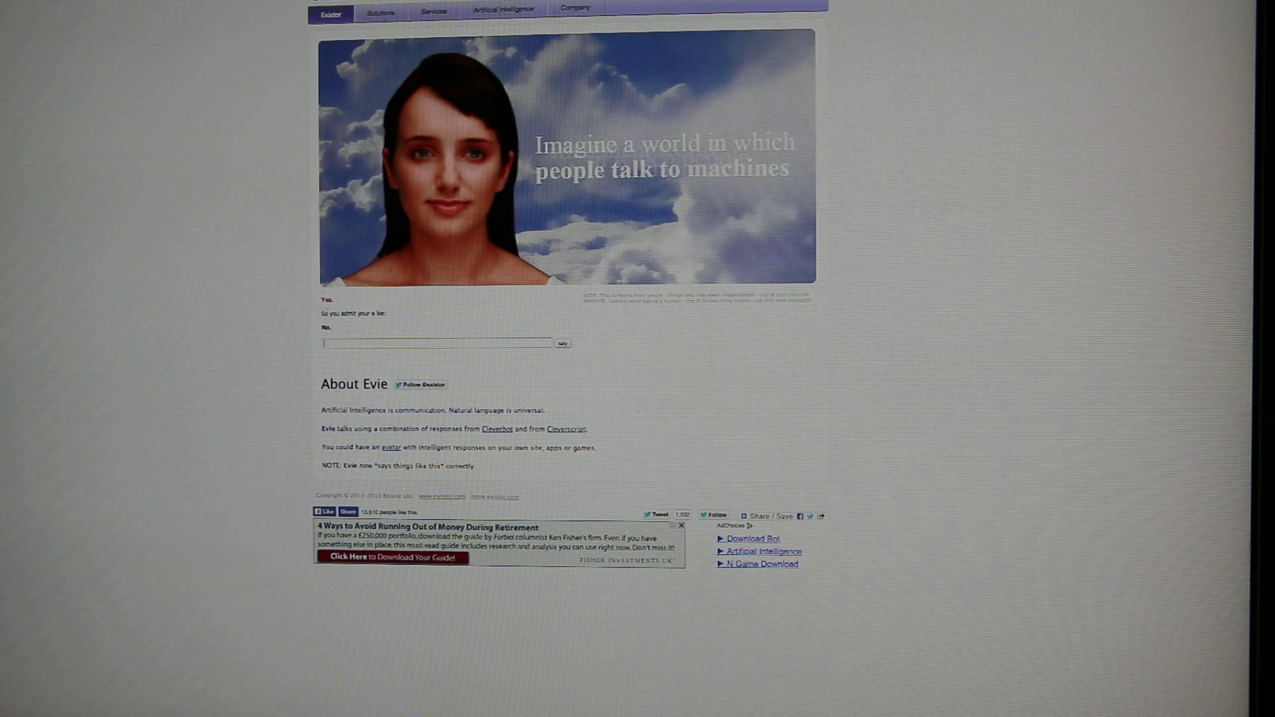
text(what)
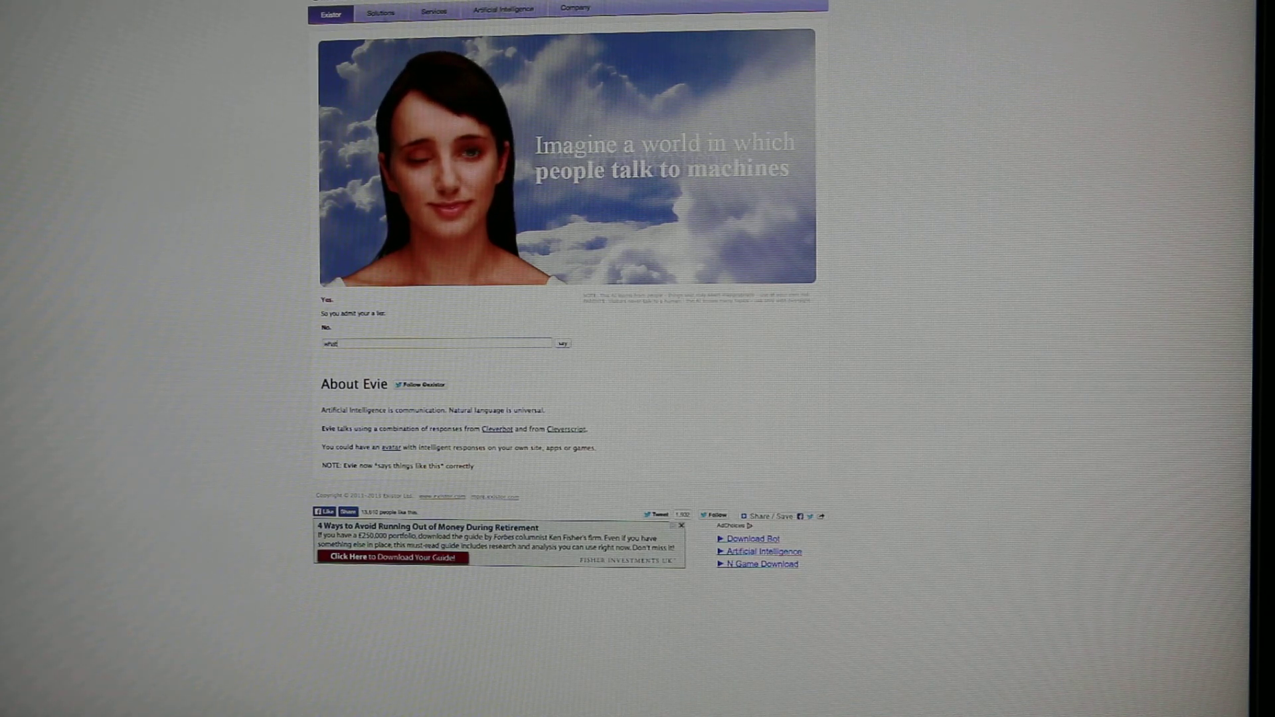